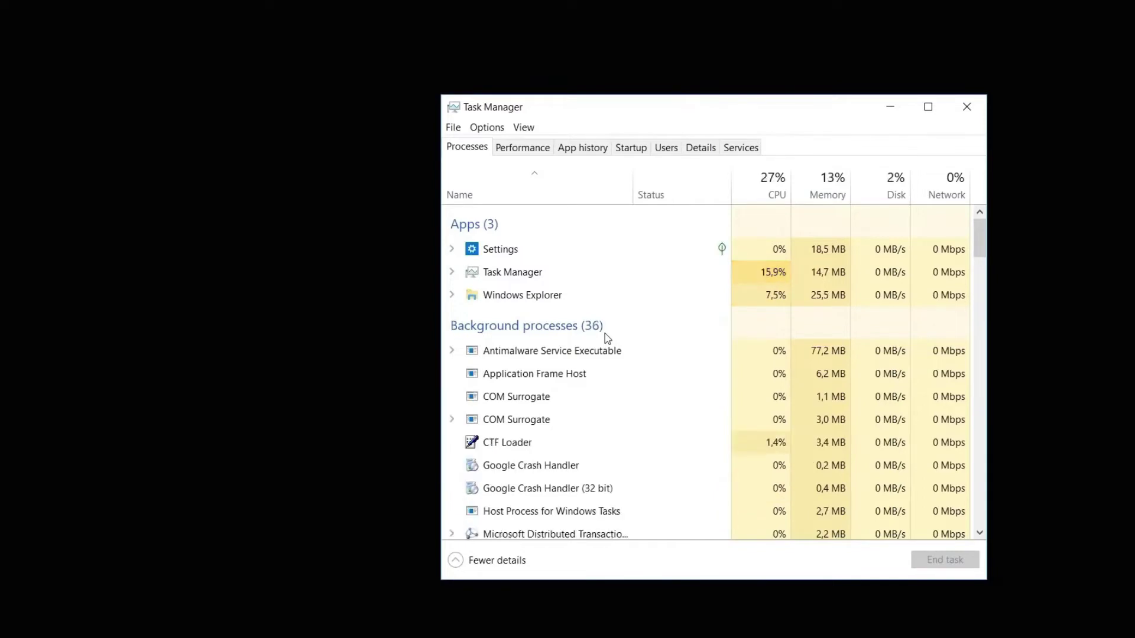
- Use Task Manager's Run new task box to launch regedit in place of 'msconfig'
click(453, 129)
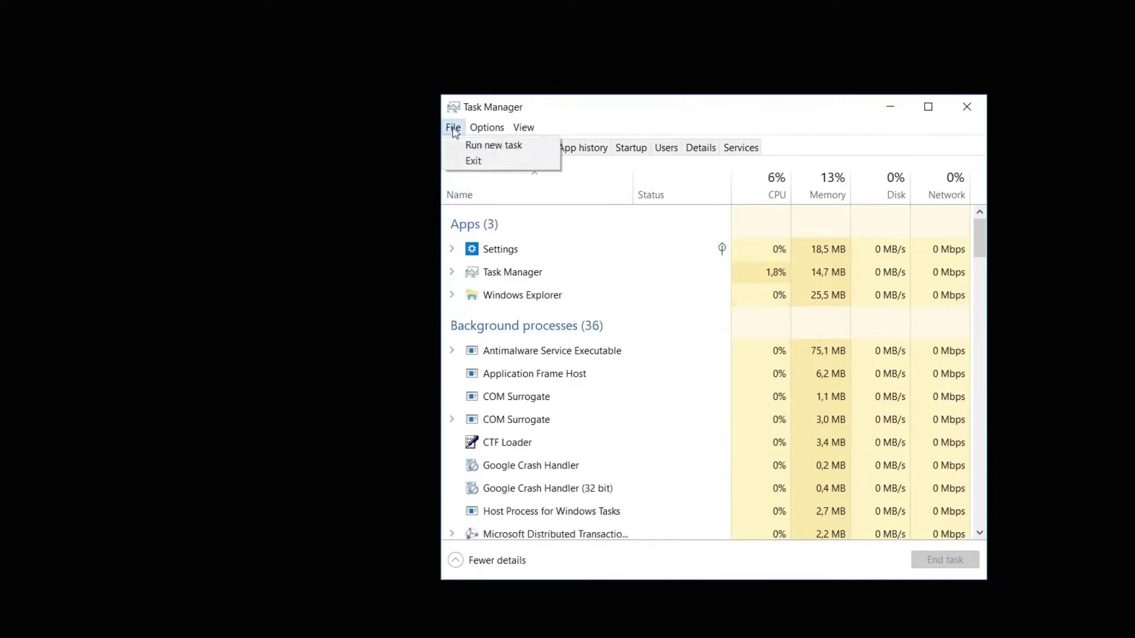
click(495, 146)
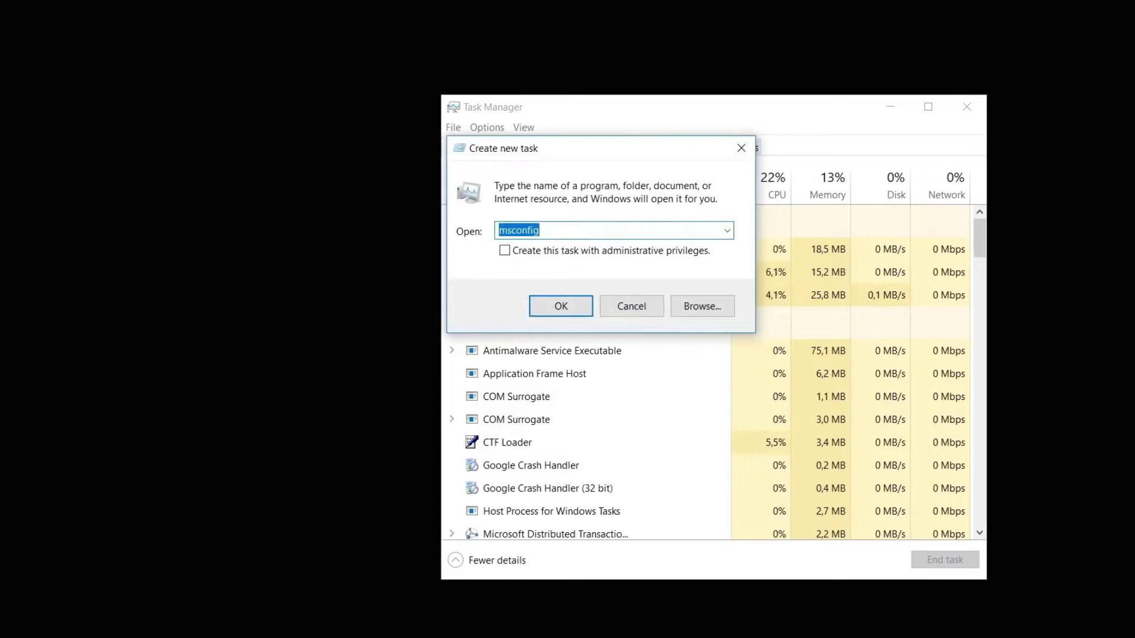
key(End)
key(BackSpace)
key(BackSpace)
key(BackSpace)
key(BackSpace)
key(BackSpace)
key(BackSpace)
key(BackSpace)
key(BackSpace)
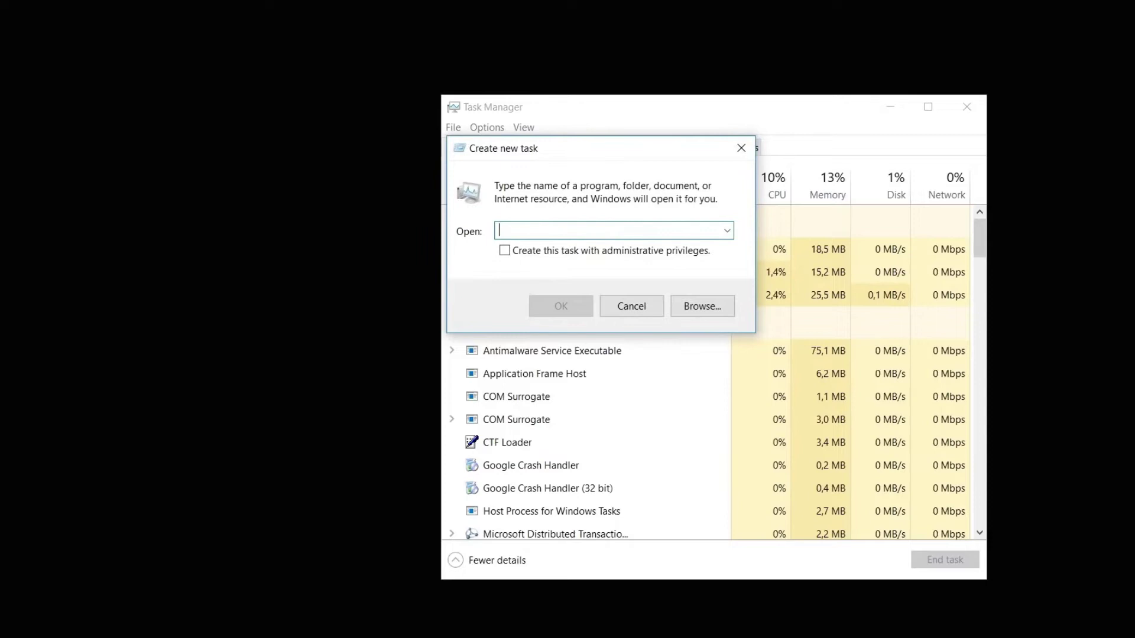
text(reg)
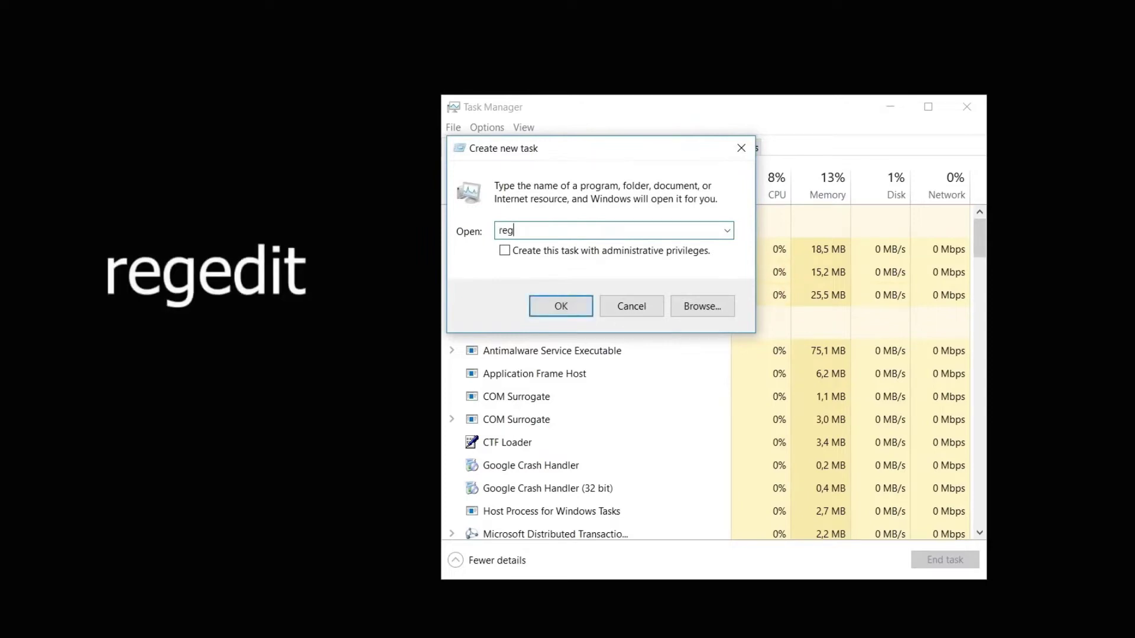
text(edit)
key(Return)
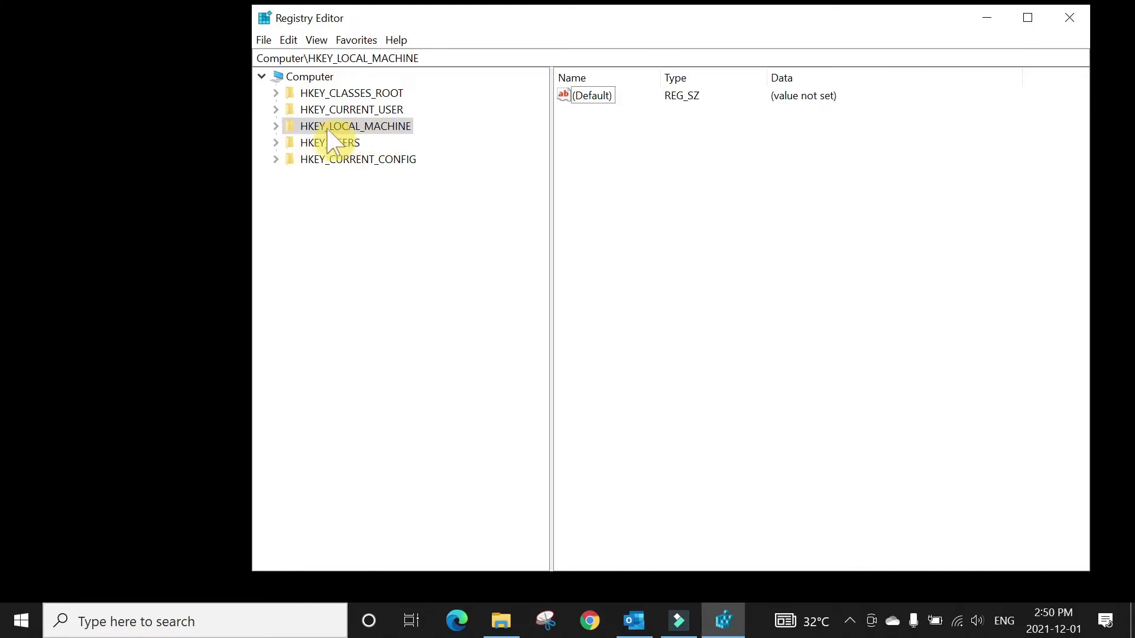
- Expand HKEY_LOCAL_MACHINE, SOFTWARE and Microsoft, scrolling the tree down to the Windows NT key
click(277, 126)
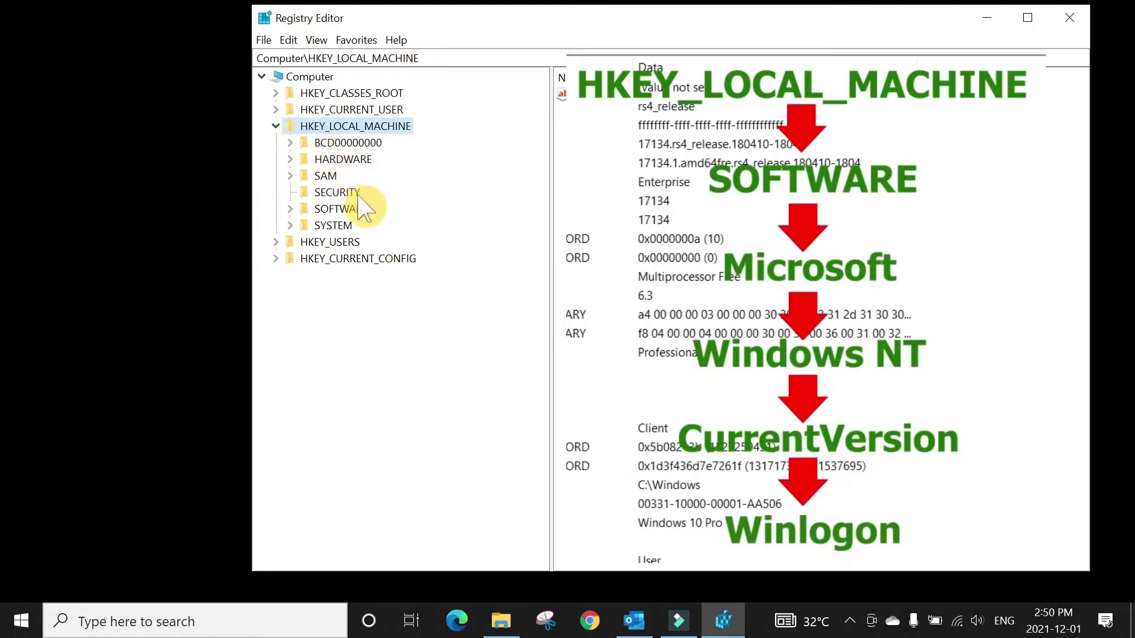
click(290, 209)
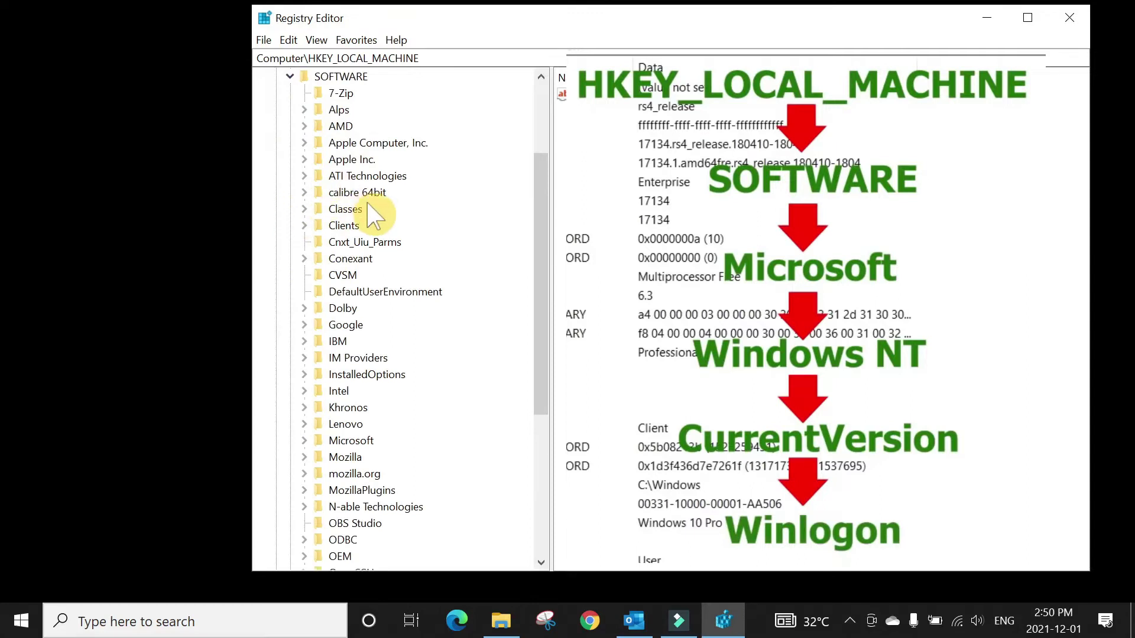
scroll(369, 205, down, 5)
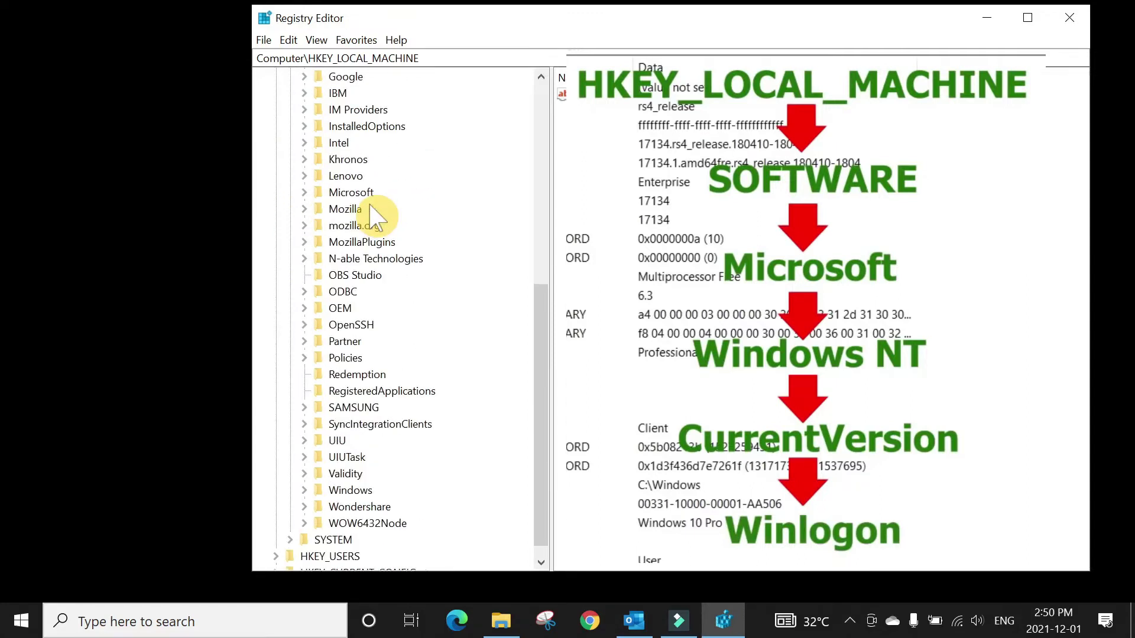
scroll(370, 206, down, 1)
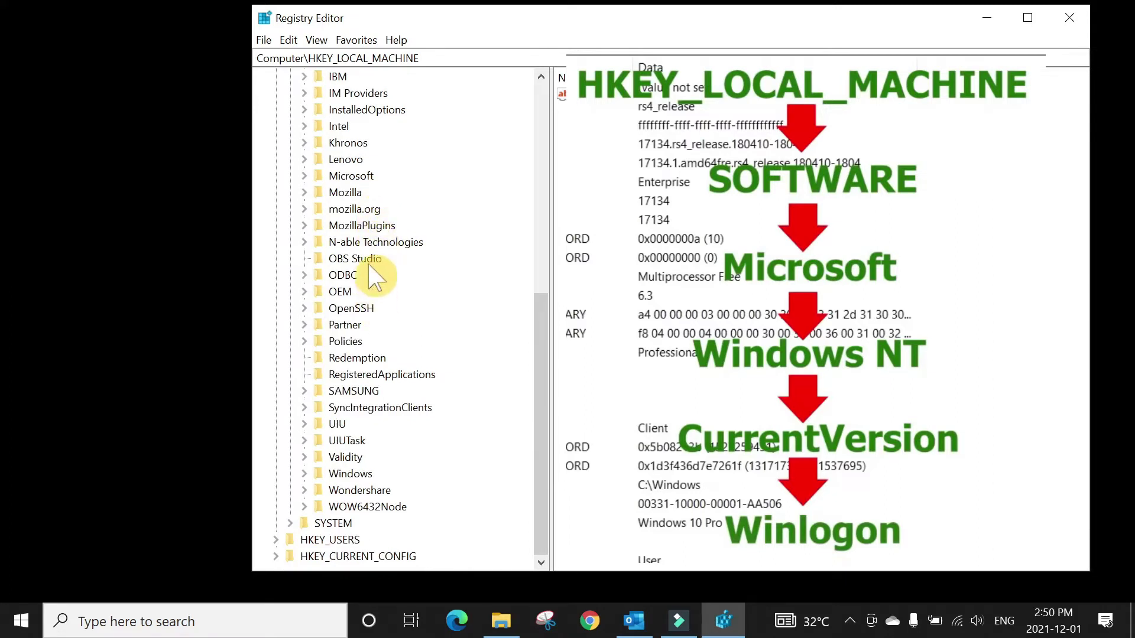
click(305, 176)
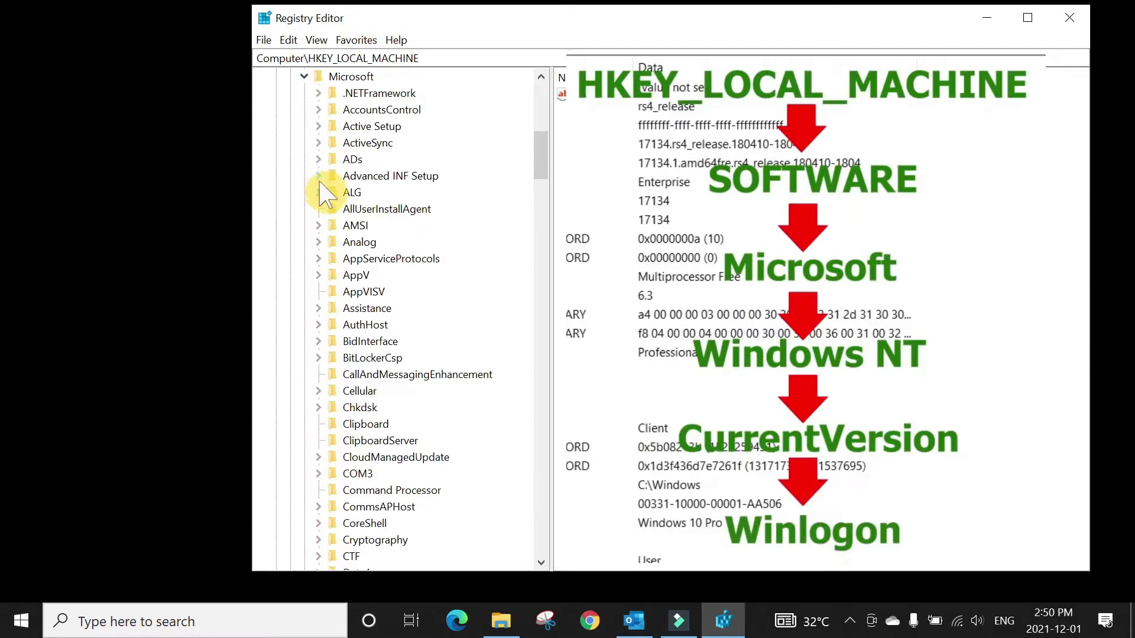
scroll(384, 252, down, 15)
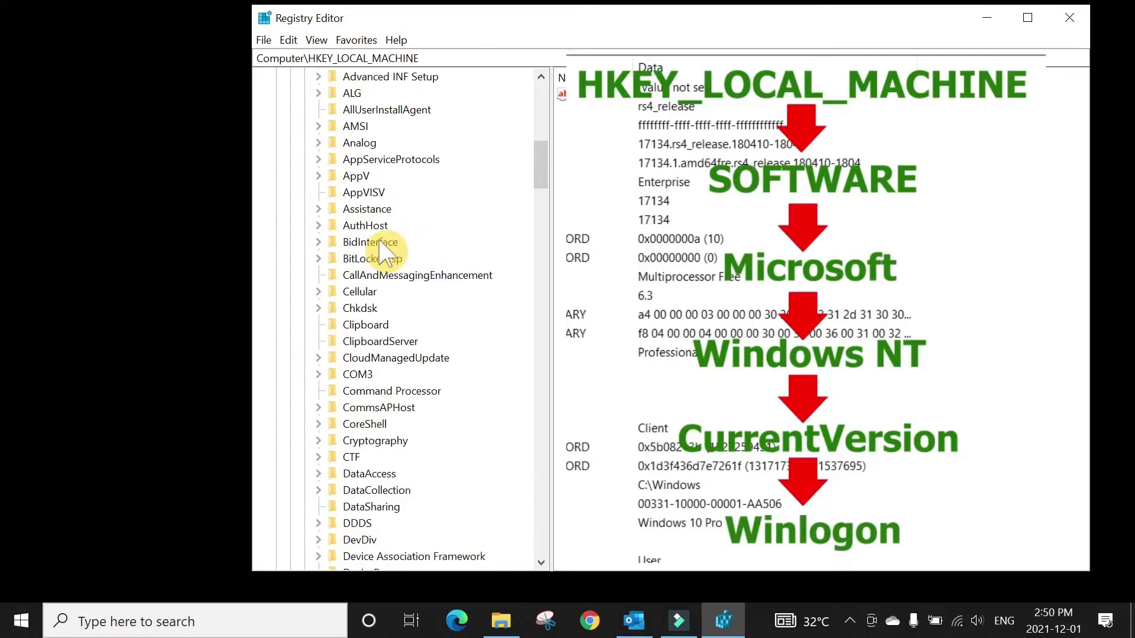
scroll(384, 251, down, 20)
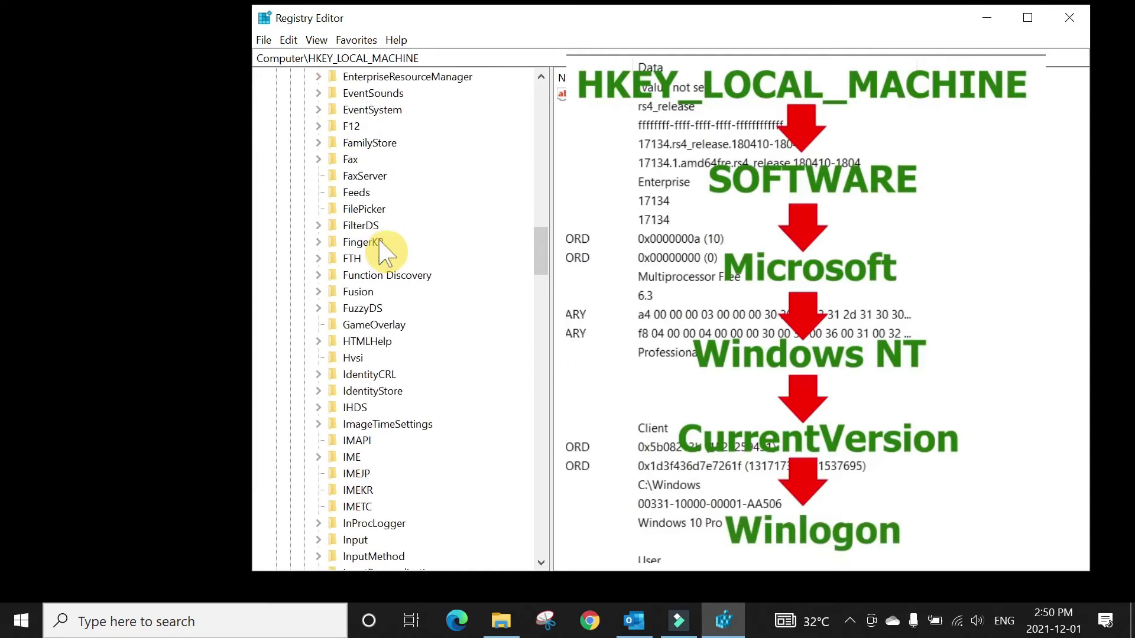
scroll(385, 251, down, 20)
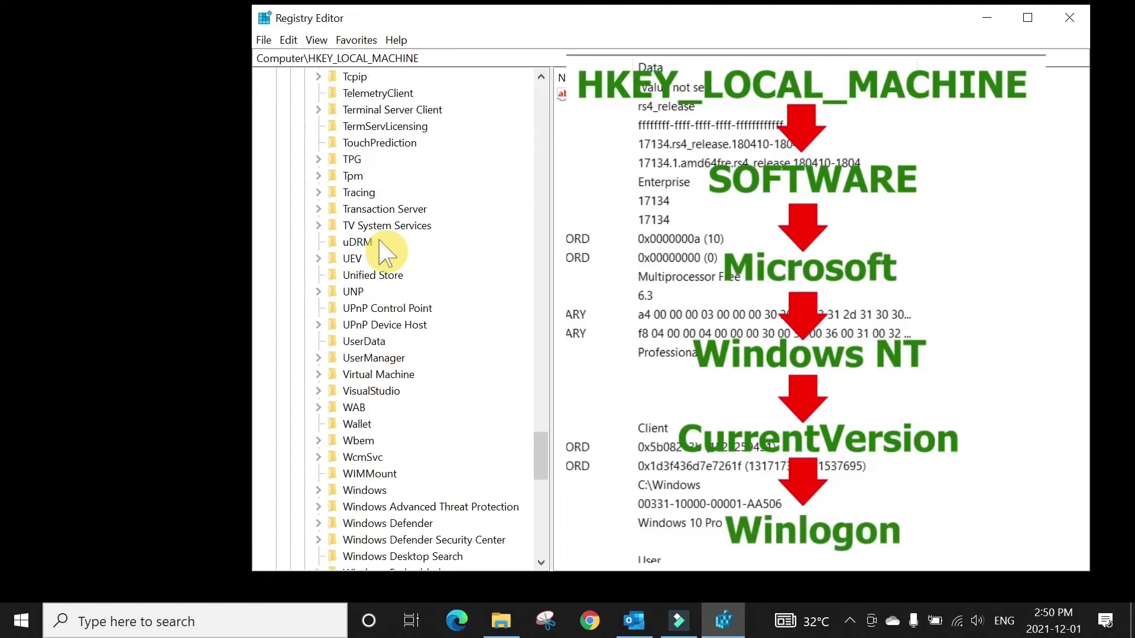
scroll(382, 248, down, 4)
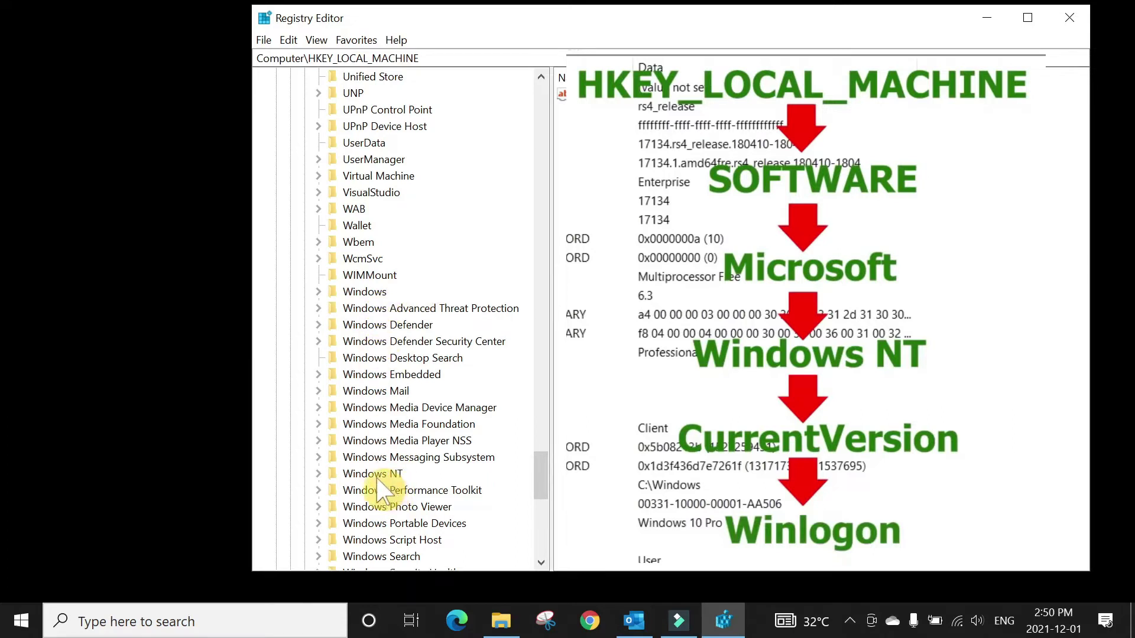
- Expand Windows NT and CurrentVersion, then expand the Winlogon key further down
click(319, 473)
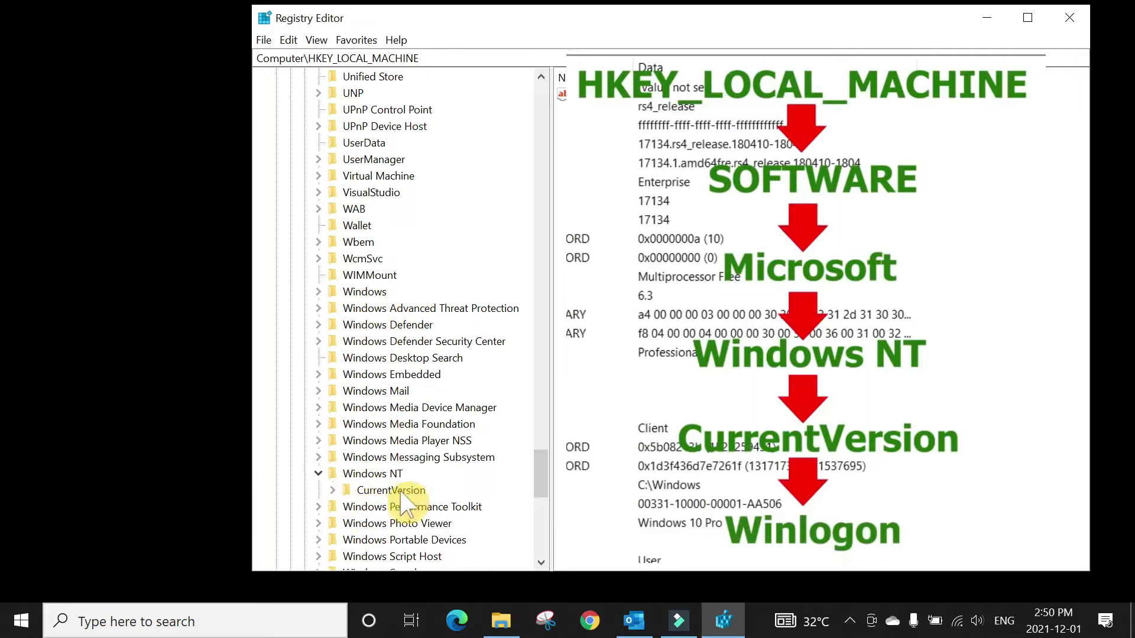
click(332, 490)
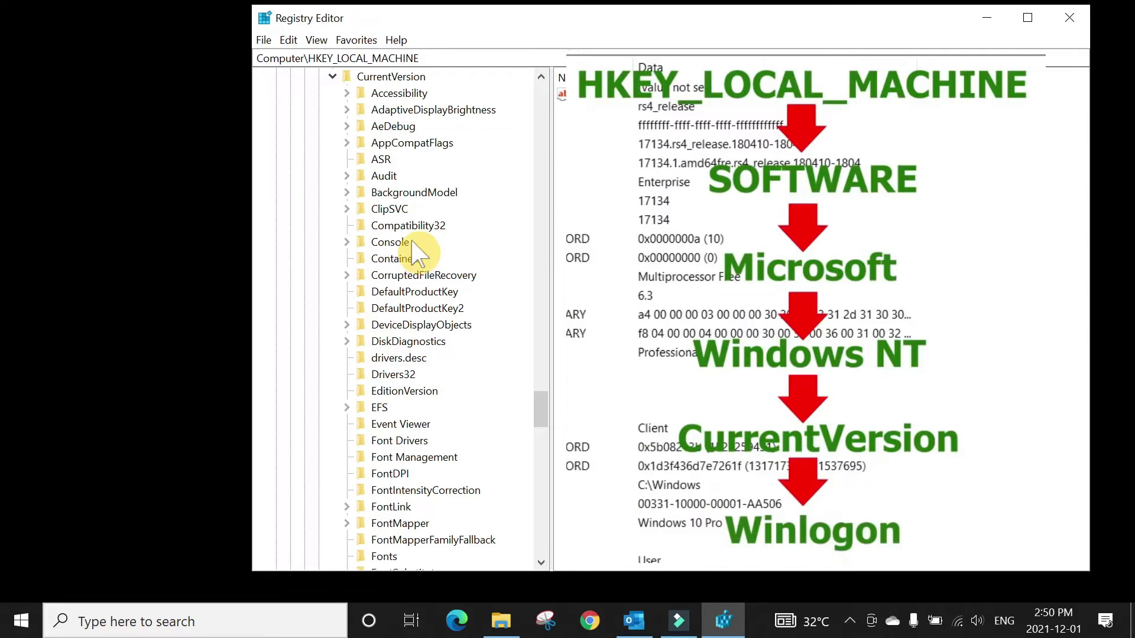
scroll(416, 254, down, 10)
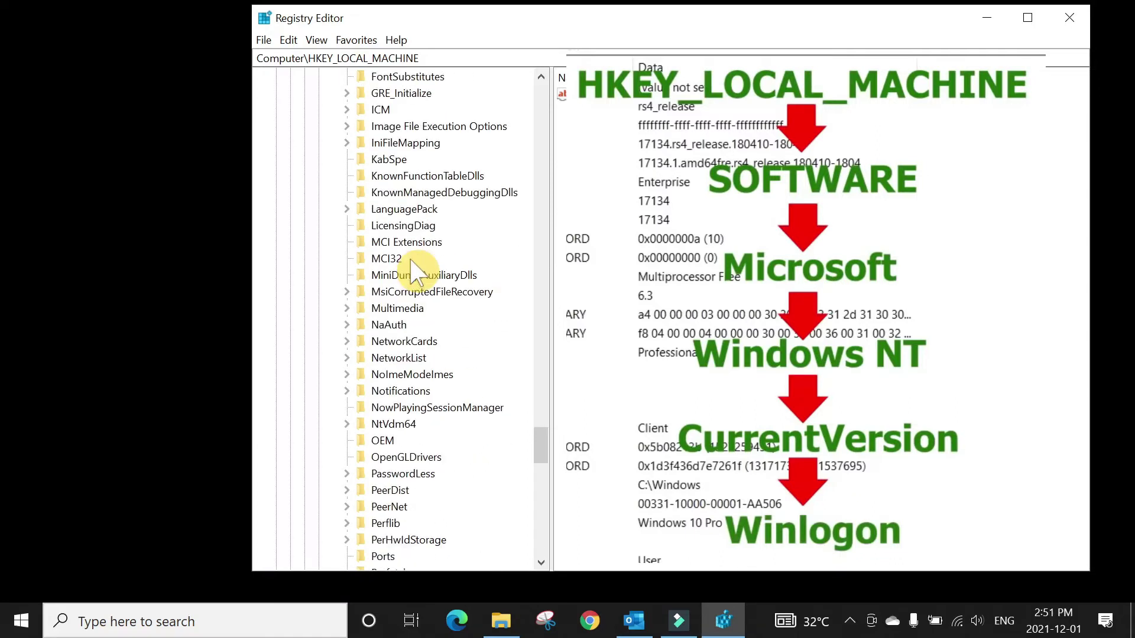
scroll(415, 273, down, 9)
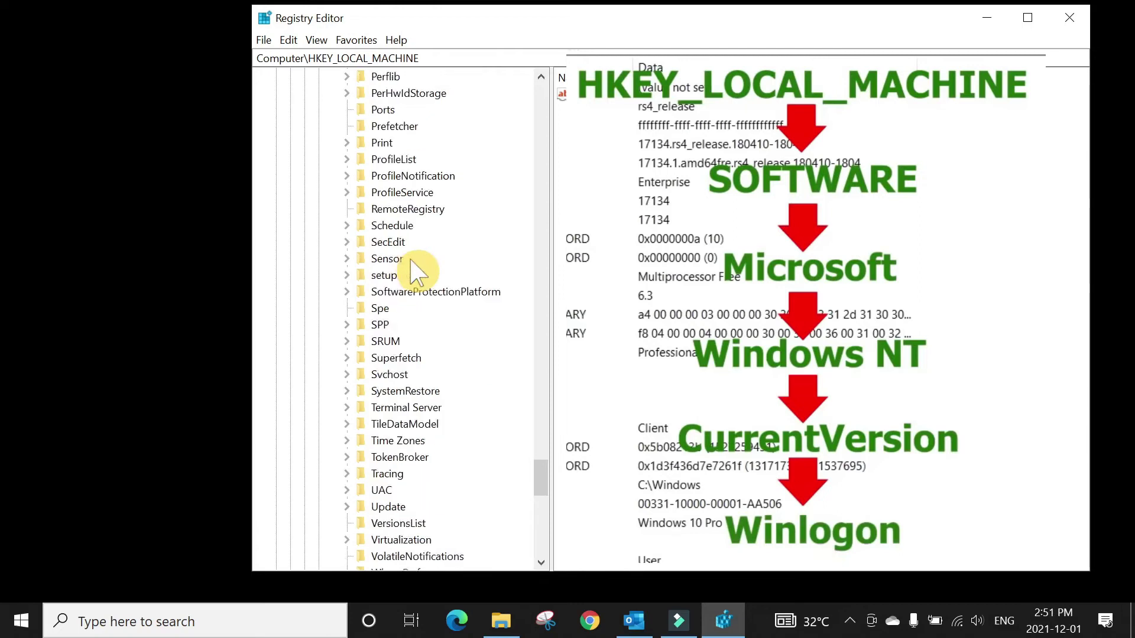
scroll(416, 273, down, 8)
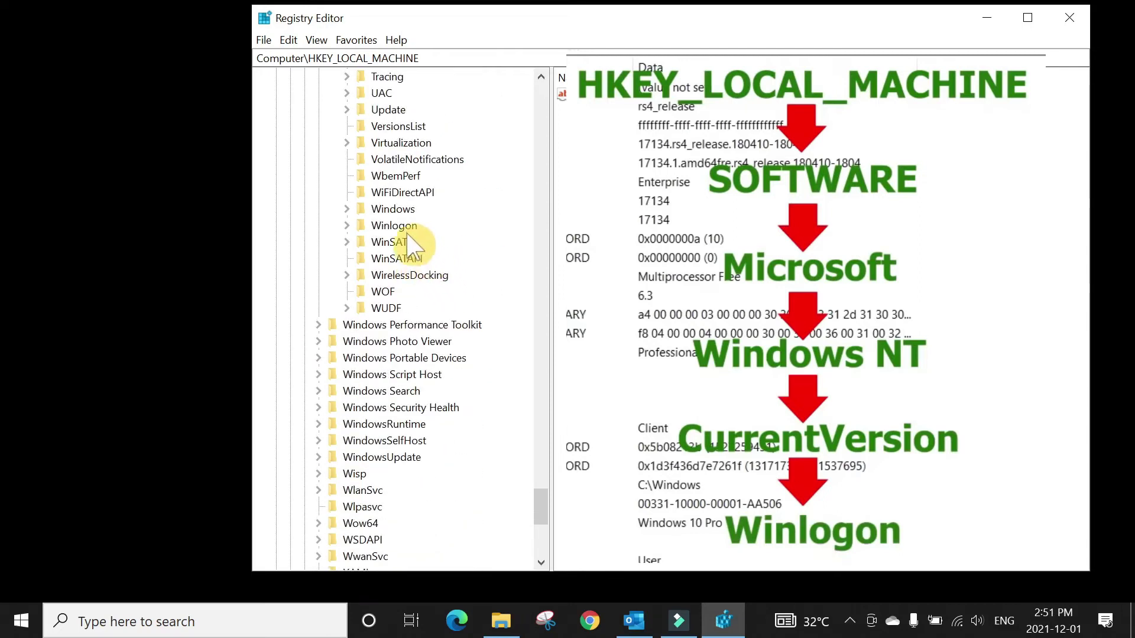
click(347, 226)
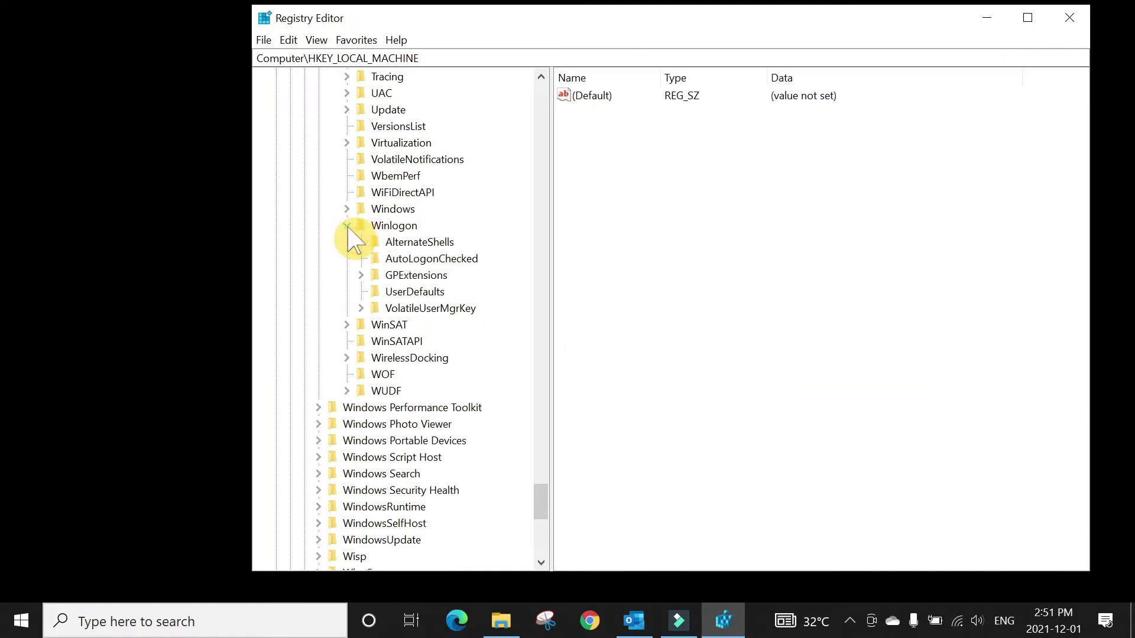
- Select Winlogon and open its Shell value (explorer.exe) in the Edit String dialog
click(395, 226)
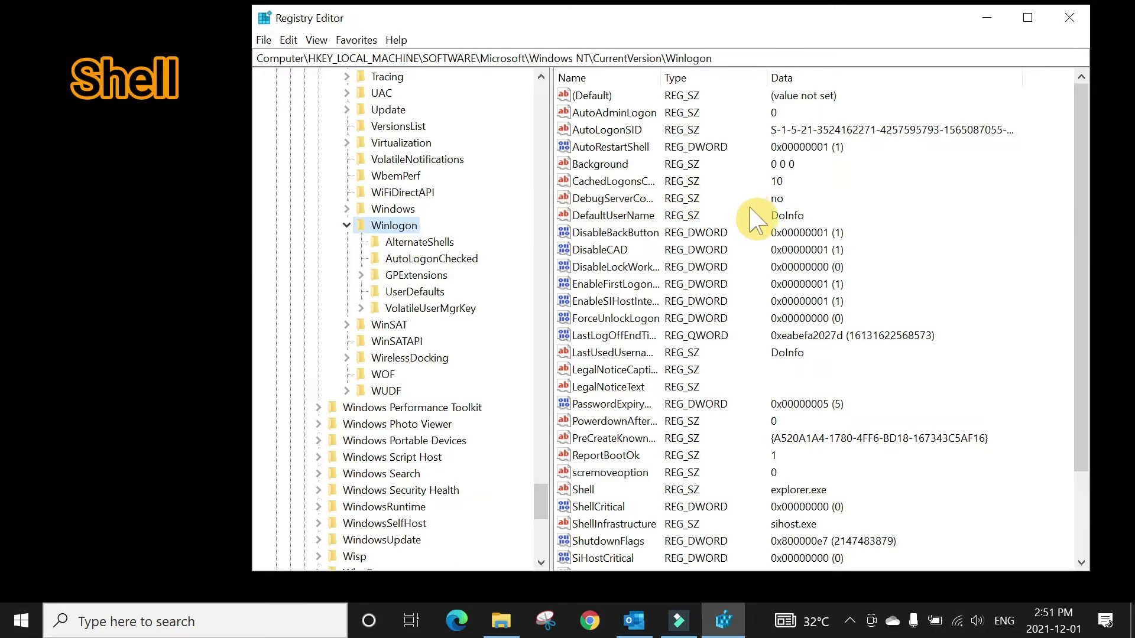
scroll(603, 432, down, 1)
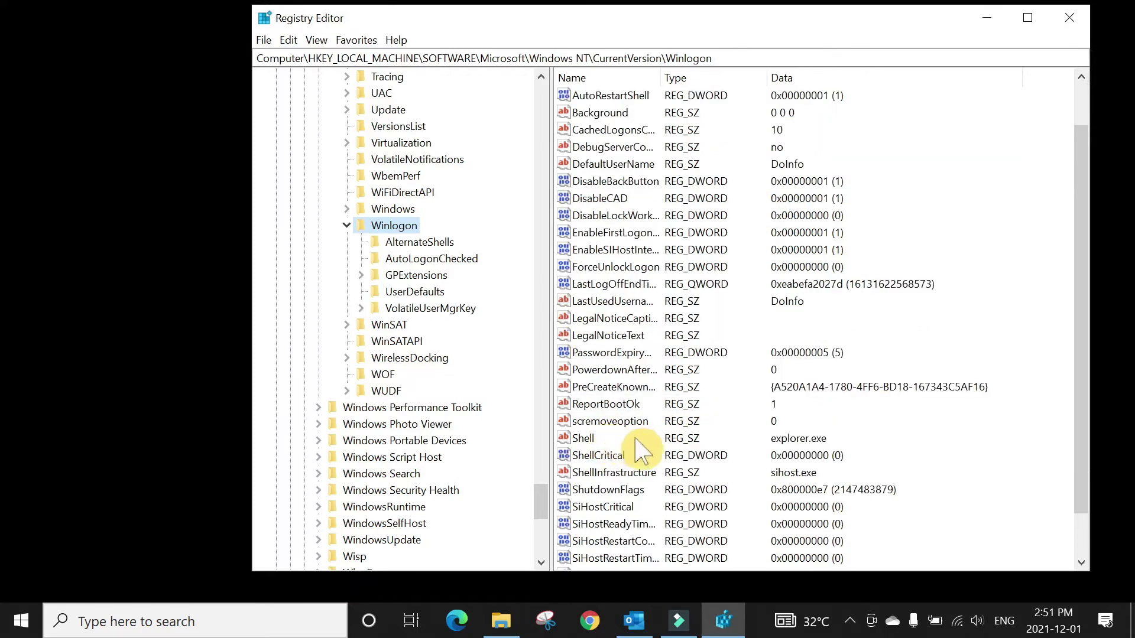
click(618, 440)
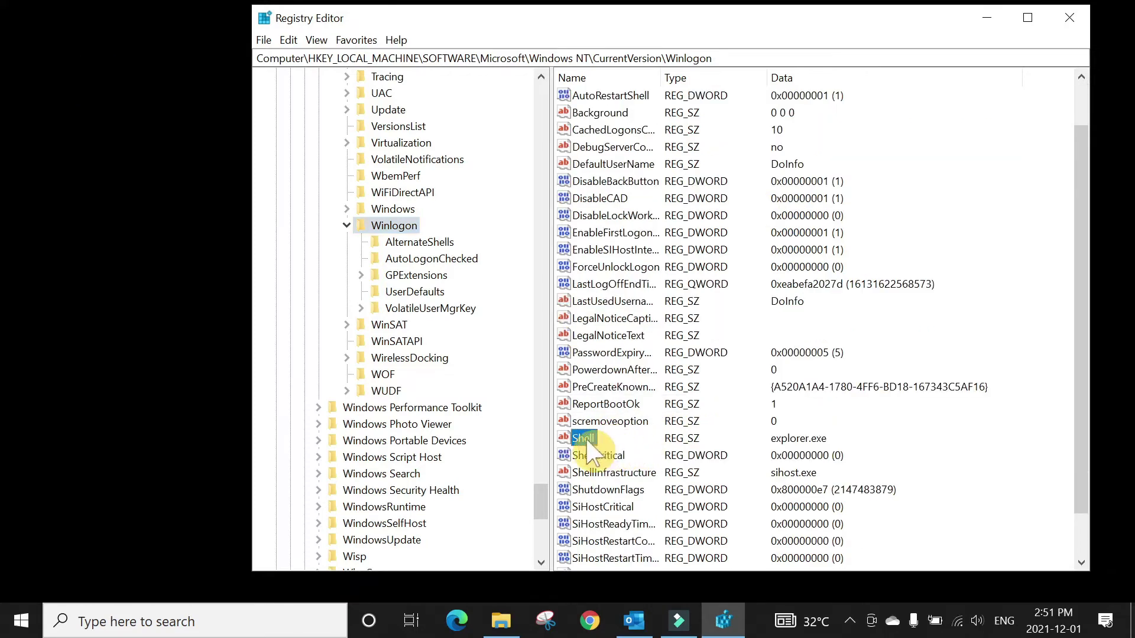
double_click(587, 448)
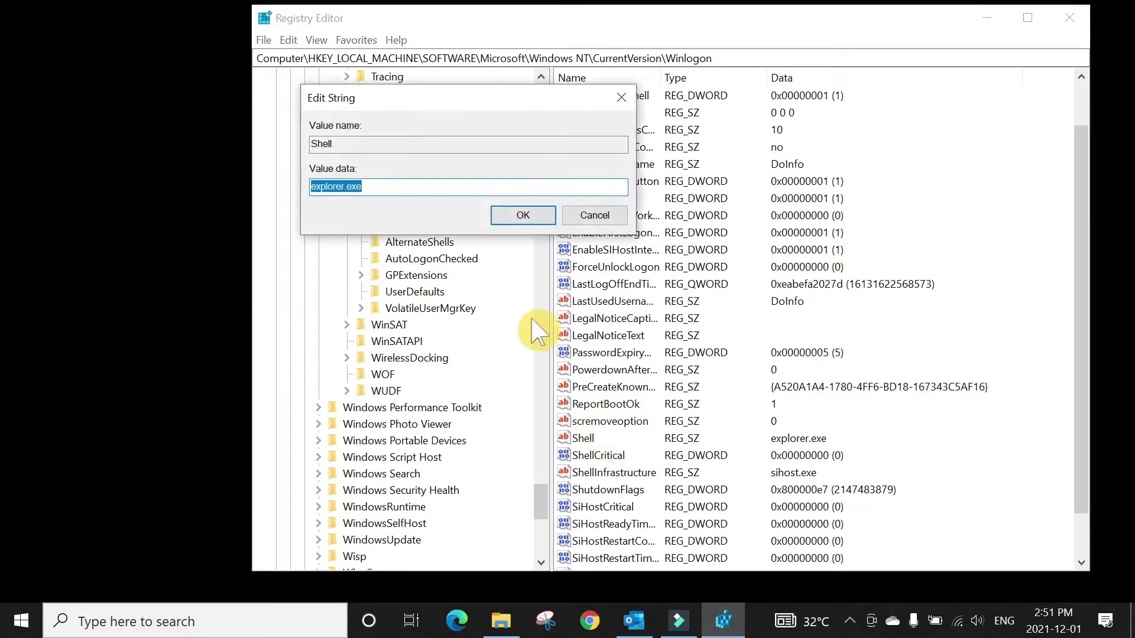
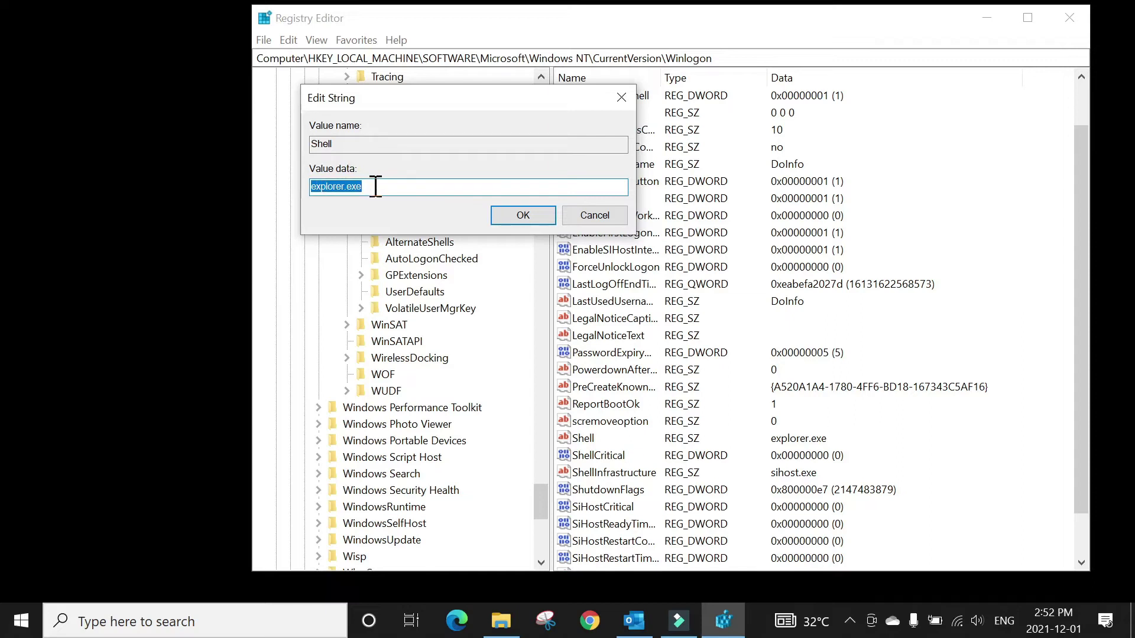
- Erase the old Shell value data in Edit String and begin typing 'explorer'
click(376, 186)
key(BackSpace)
key(BackSpace)
key(BackSpace)
key(BackSpace)
key(BackSpace)
key(BackSpace)
key(BackSpace)
key(BackSpace)
key(BackSpace)
text(e)
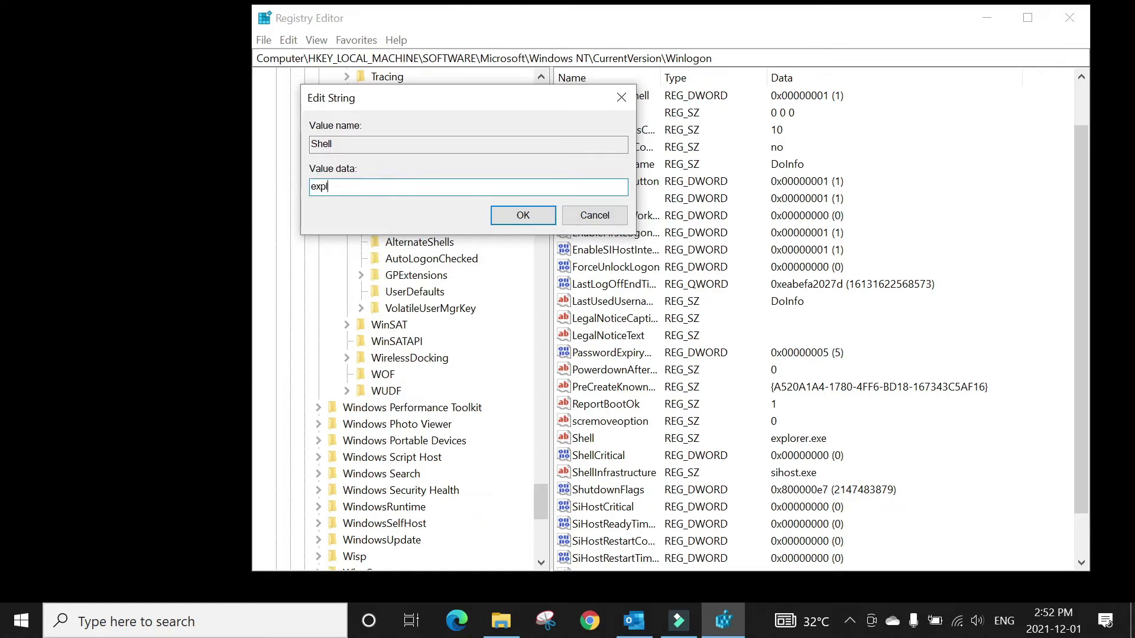
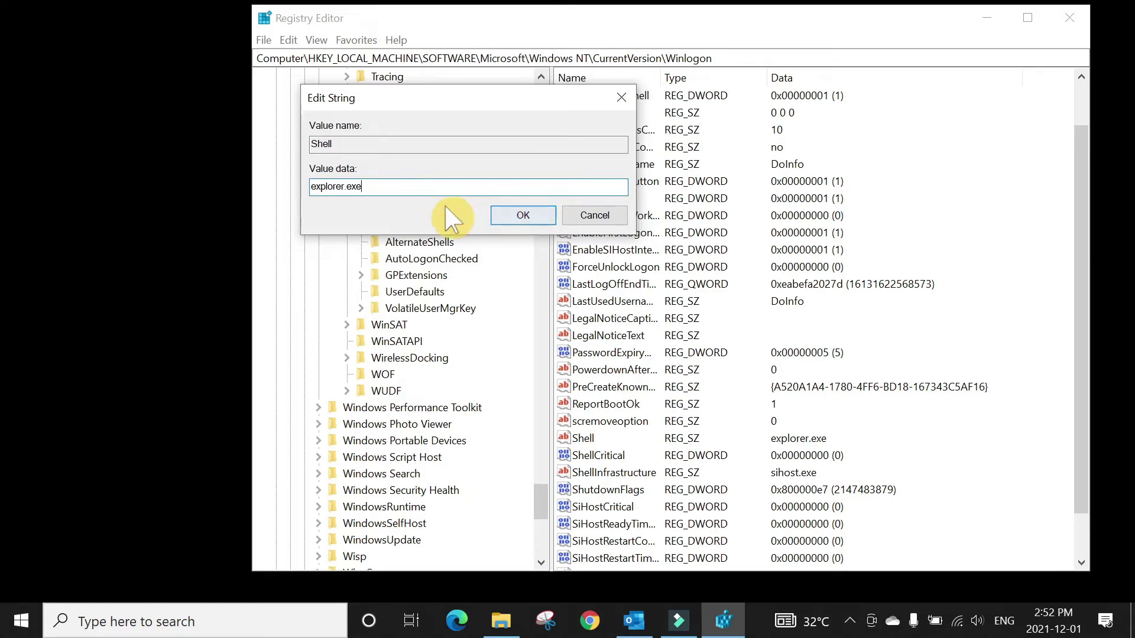
- Confirm explorer.exe as the Winlogon Shell value data and close the Edit String dialog
click(520, 215)
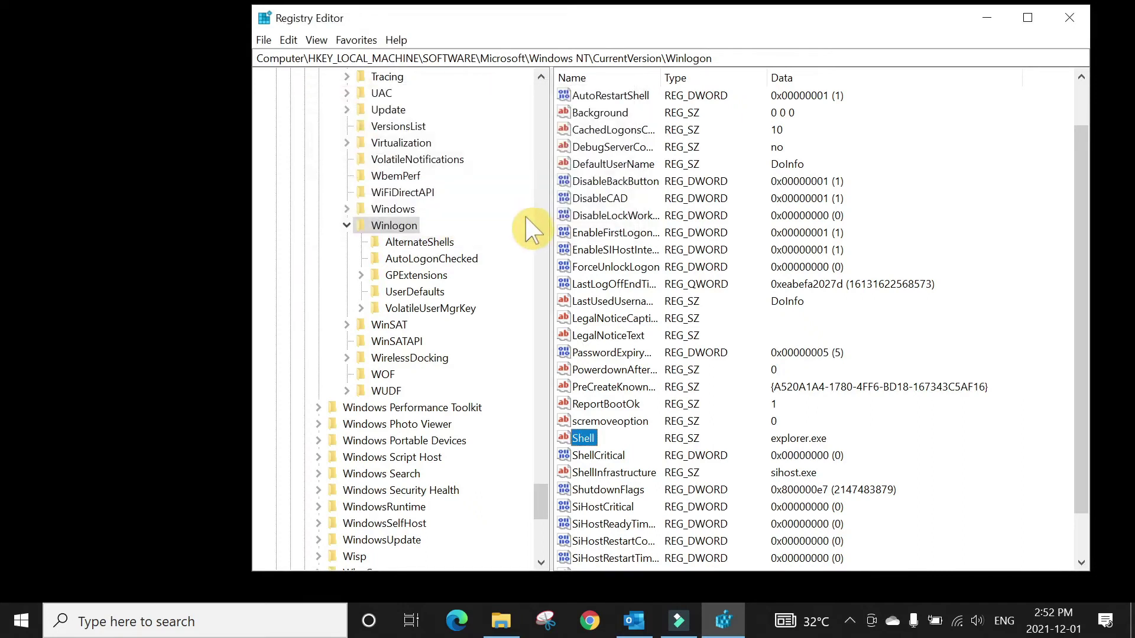
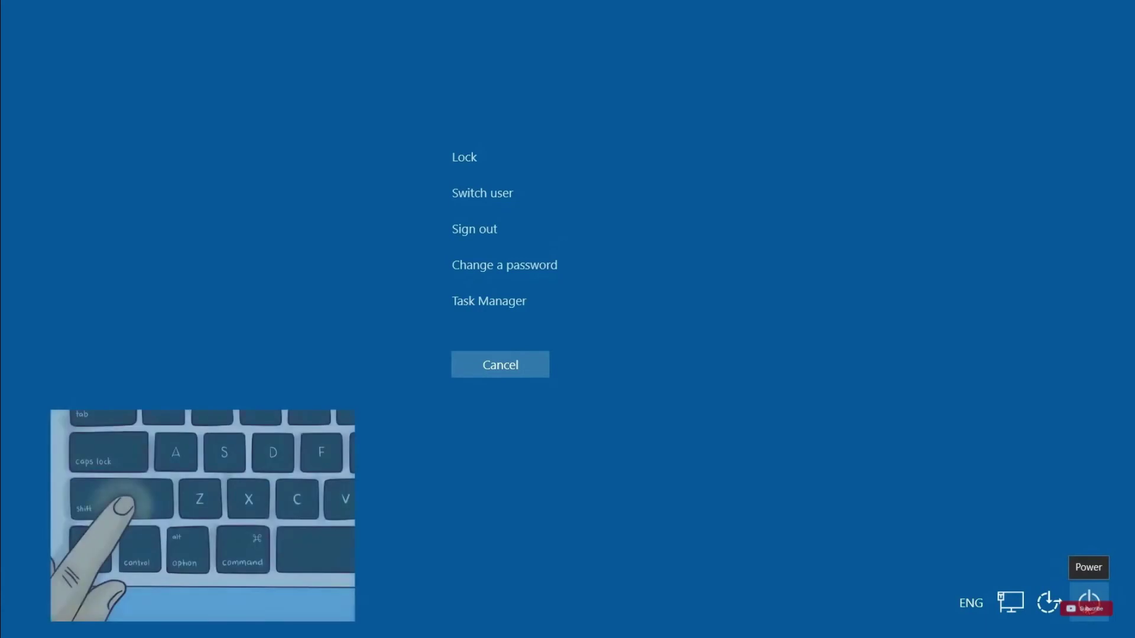
- From the Ctrl+Alt+Del screen's power options, restart into advanced startup
click(1089, 601)
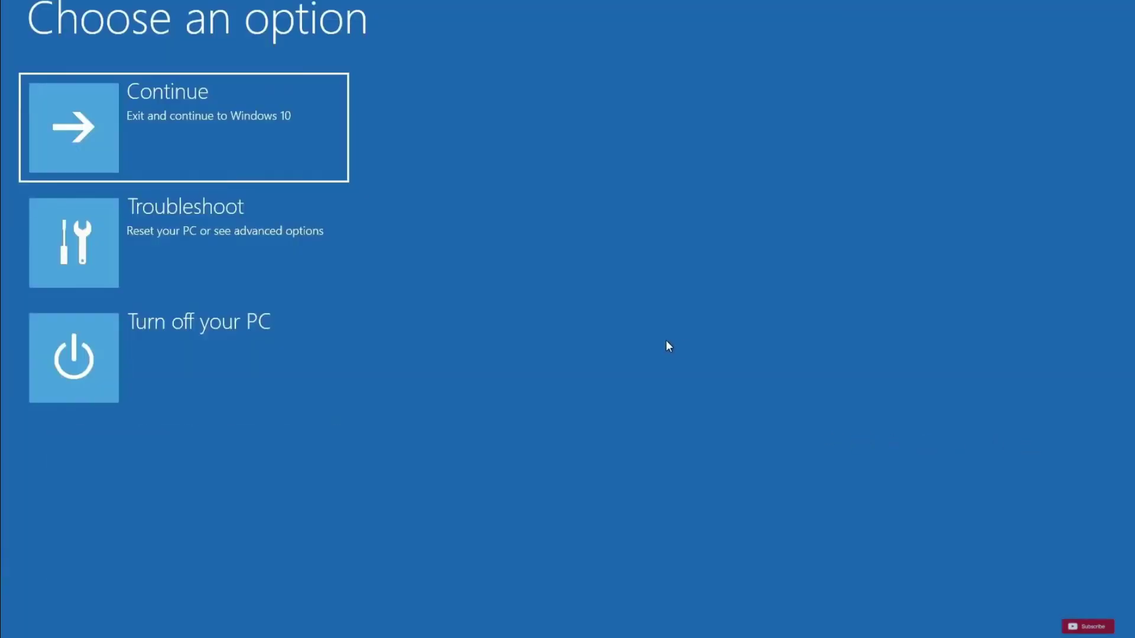
- Go through Troubleshoot to the Advanced options recovery page
click(341, 272)
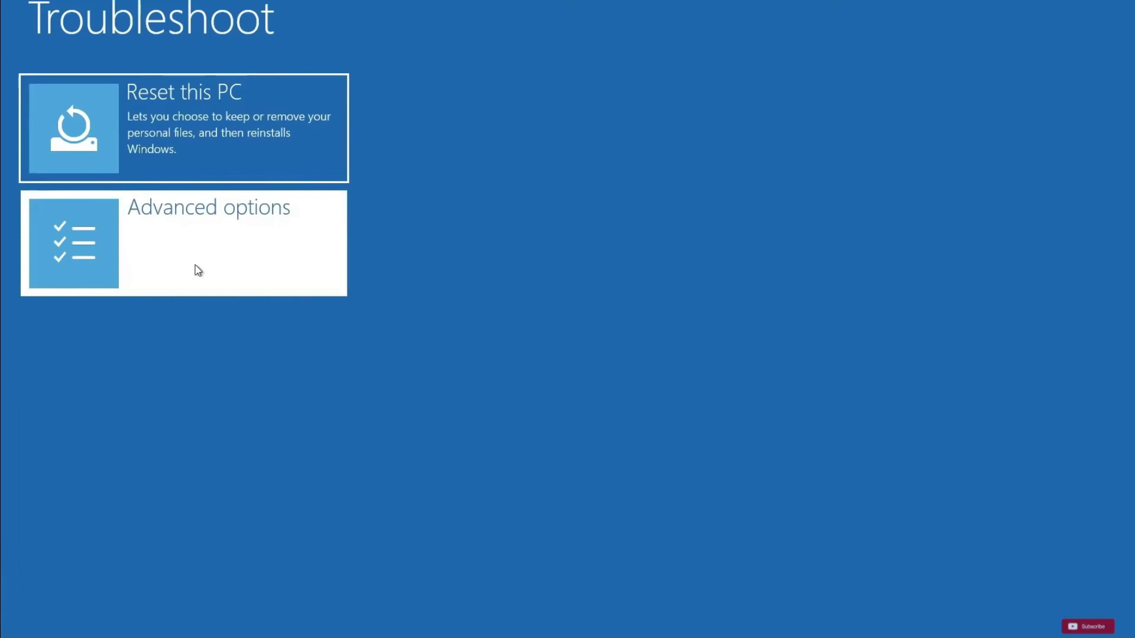
click(197, 268)
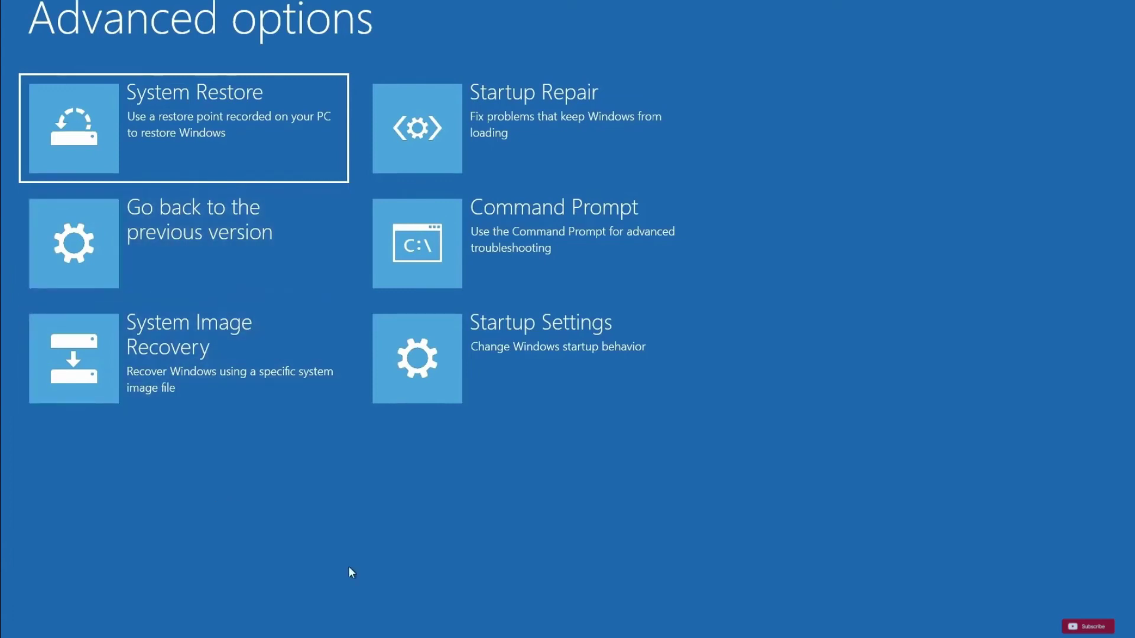
- Choose Startup Settings to restart Windows and boot into Safe Mode
click(557, 345)
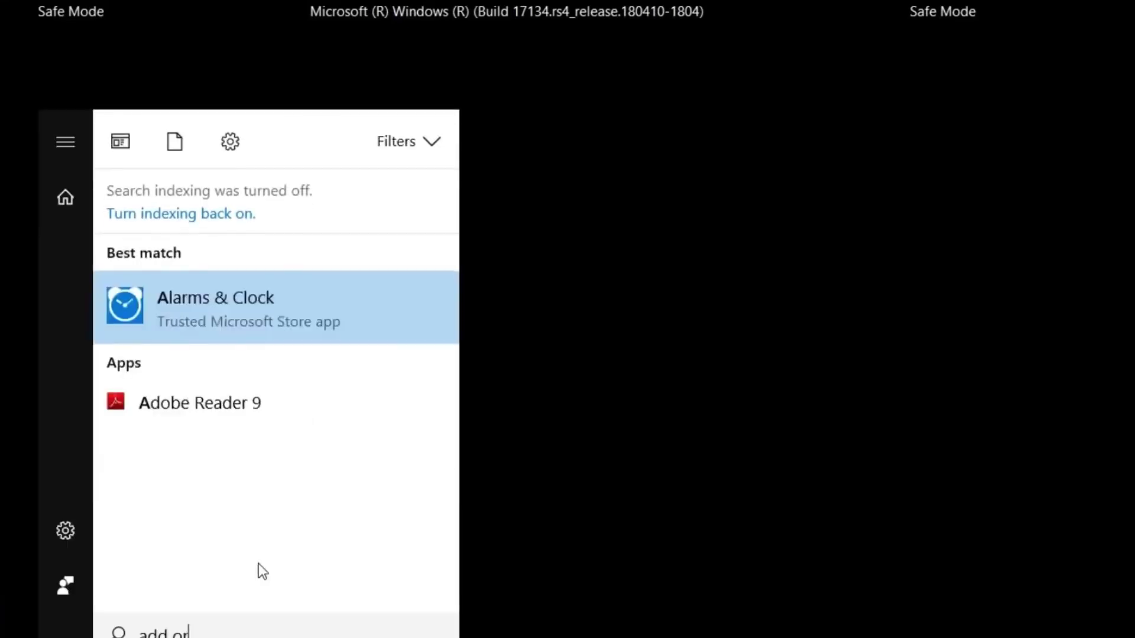
- Search the Start menu for 'add or remove program'
text(remove)
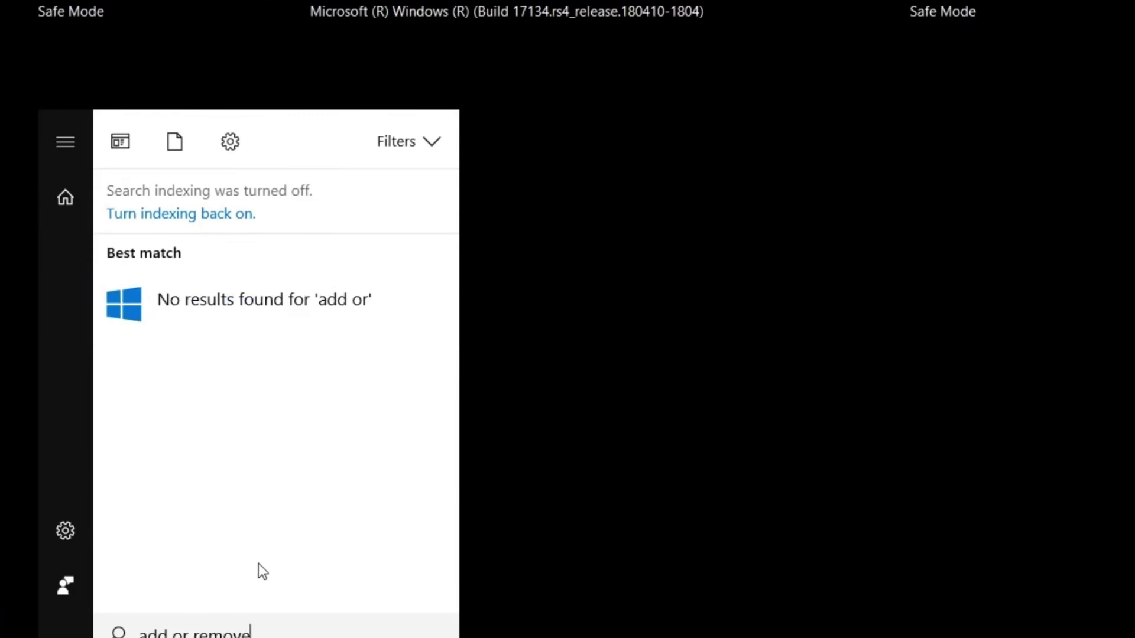
text( program)
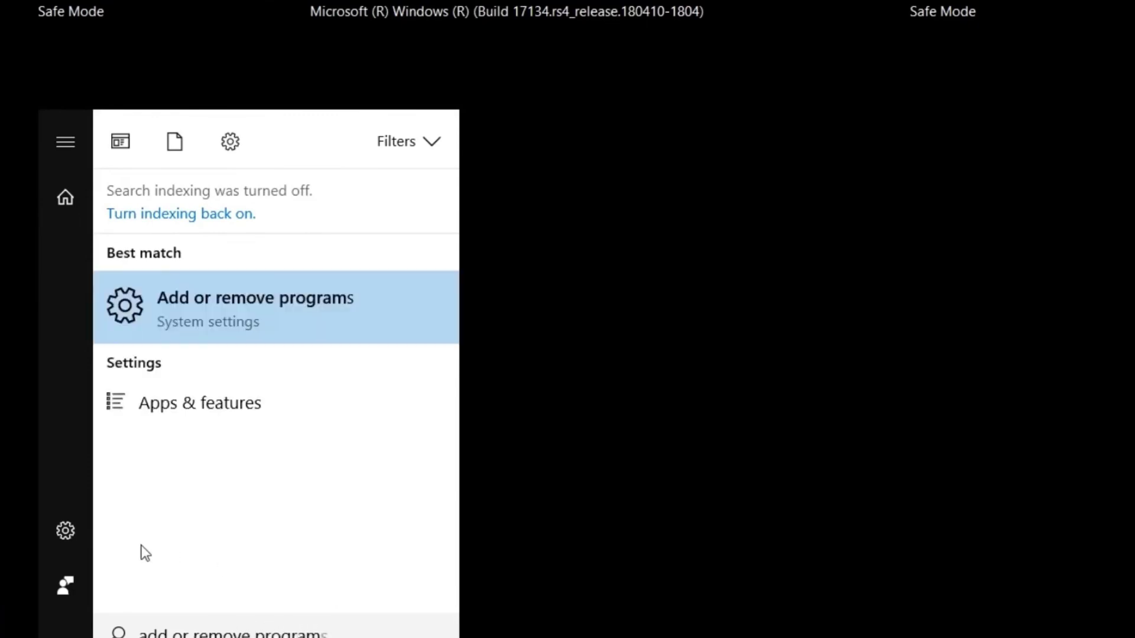
- Open Add or remove programs and scroll through the installed apps list
click(245, 306)
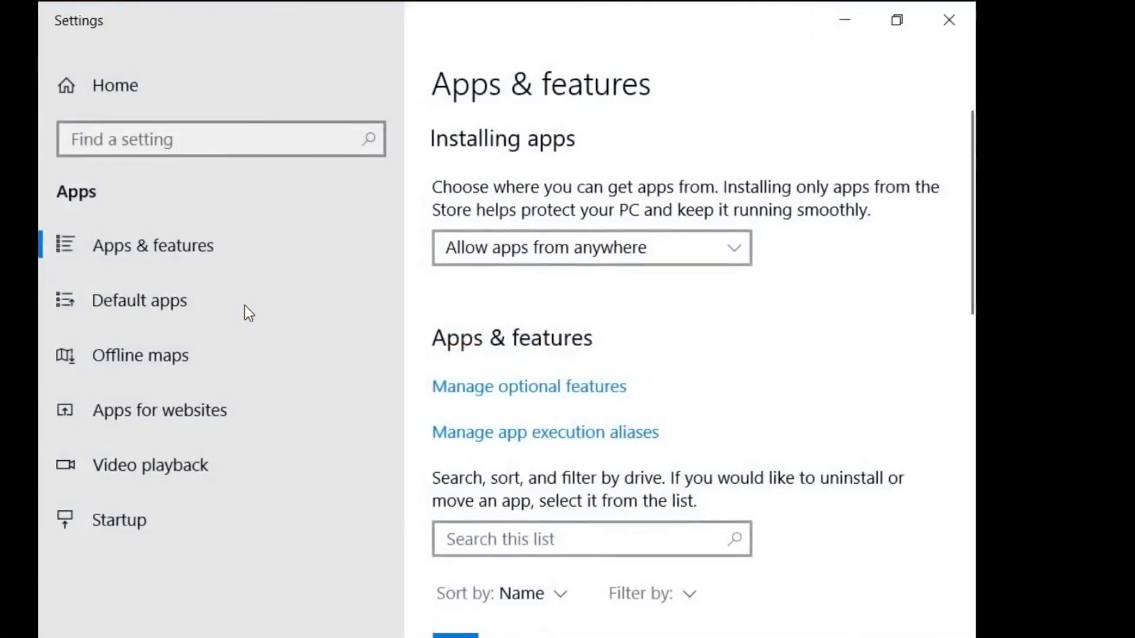
scroll(866, 379, down, 5)
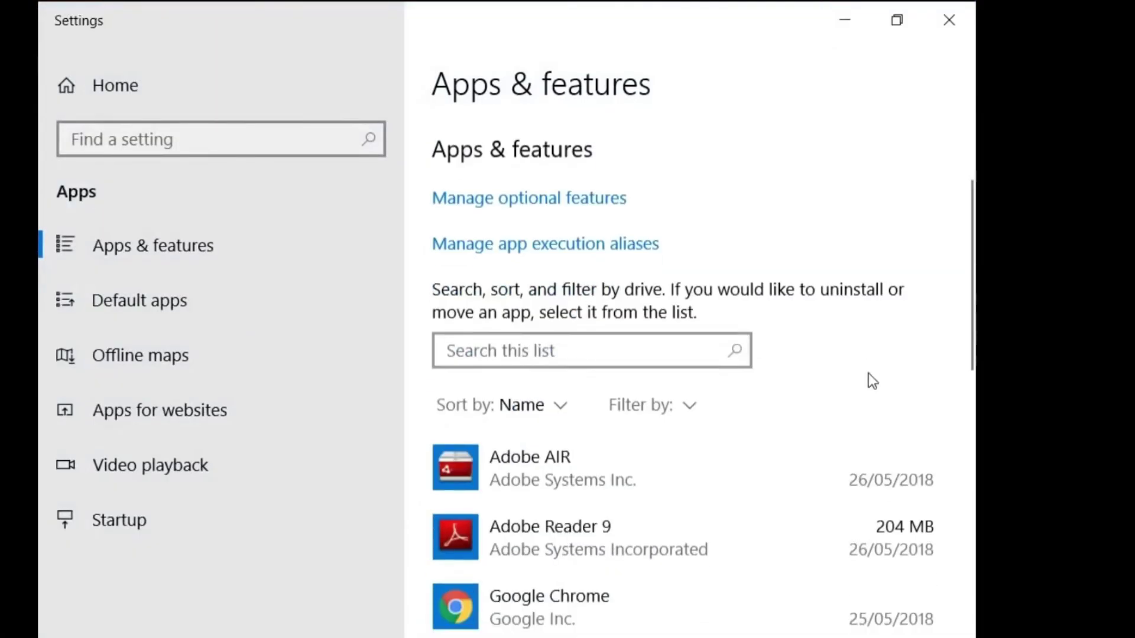
scroll(663, 354, down, 3)
scroll(665, 399, down, 5)
scroll(665, 400, up, 8)
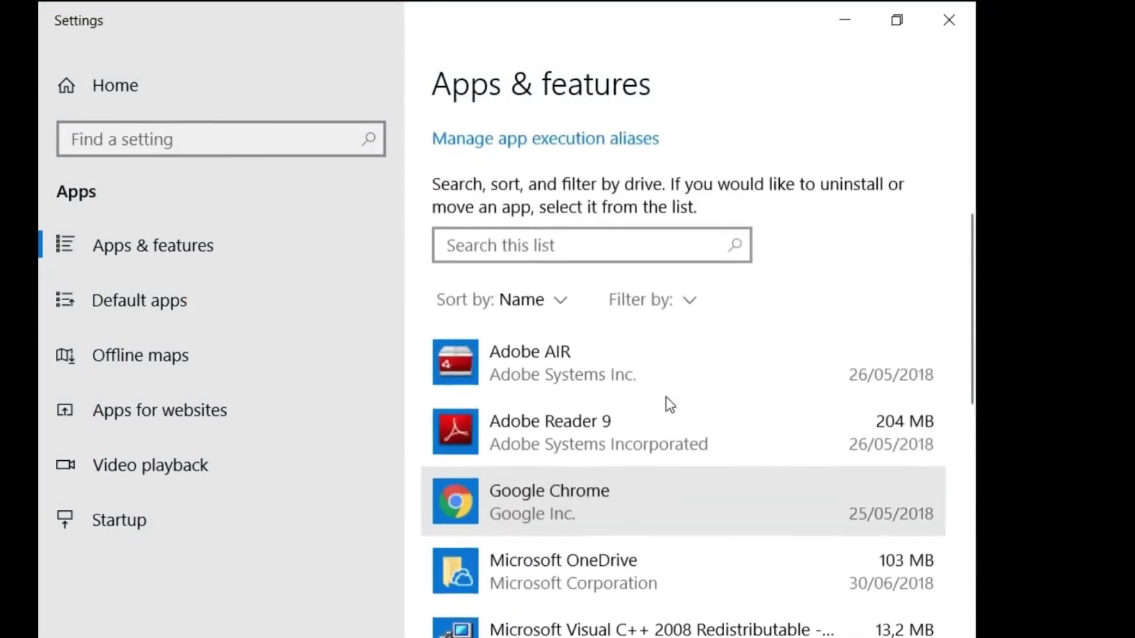
scroll(666, 401, down, 3)
- Show the details of the Visual C++ 2008 x64 entry and browse the list
click(756, 467)
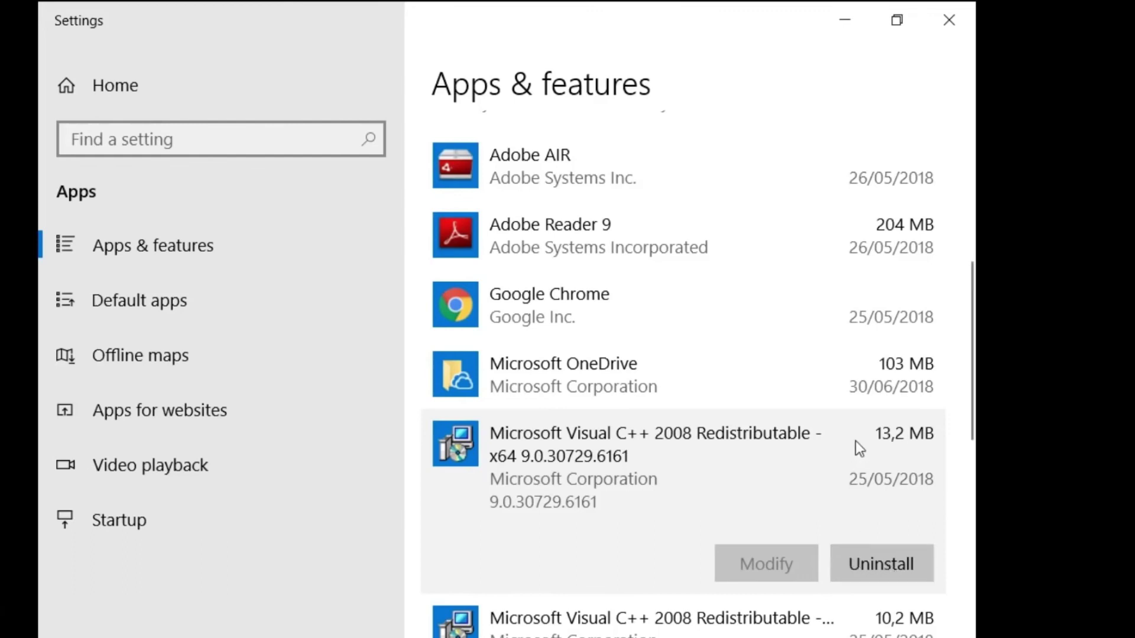
scroll(845, 435, up, 5)
scroll(830, 427, up, 3)
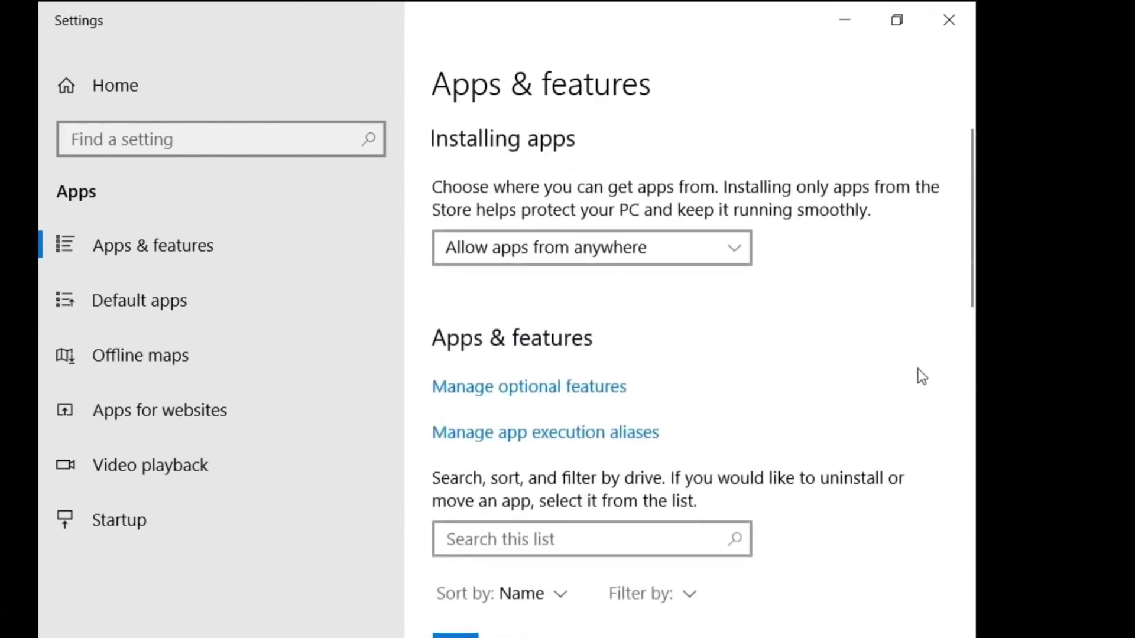
scroll(903, 381, down, 2)
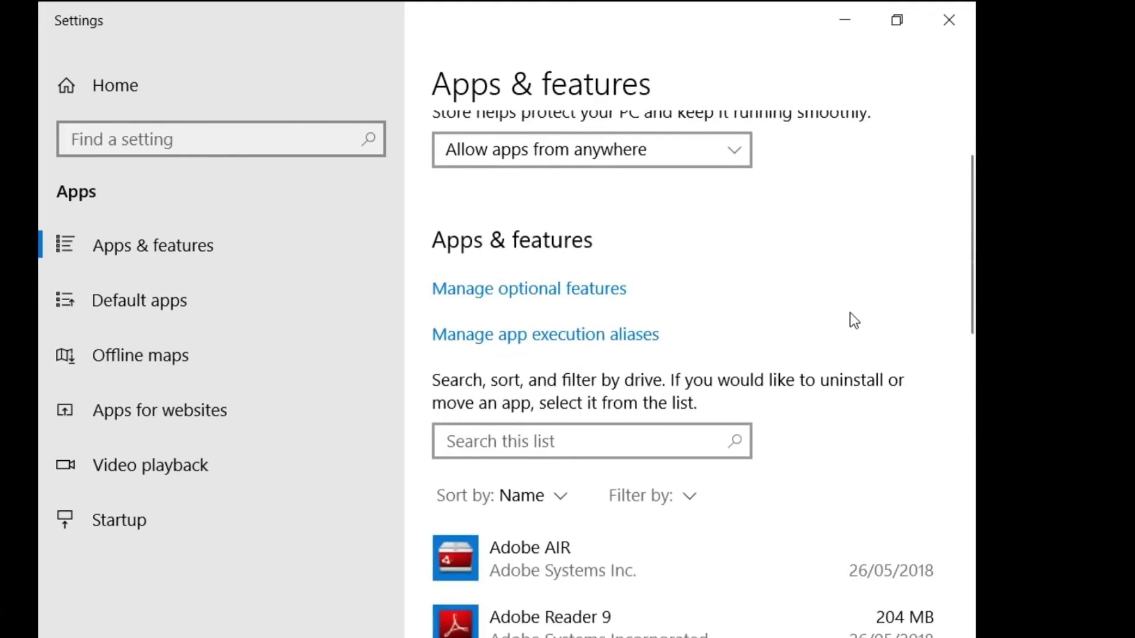
scroll(850, 314, down, 2)
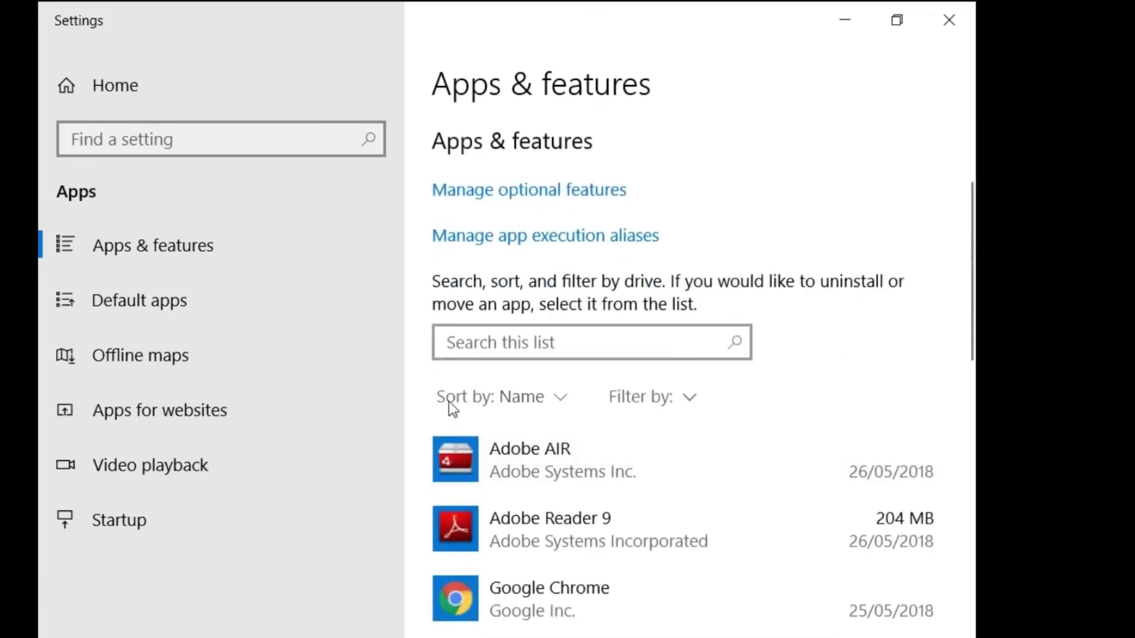
- Sort the apps by Install date so Microsoft OneDrive (30/06/2018) is first
click(564, 399)
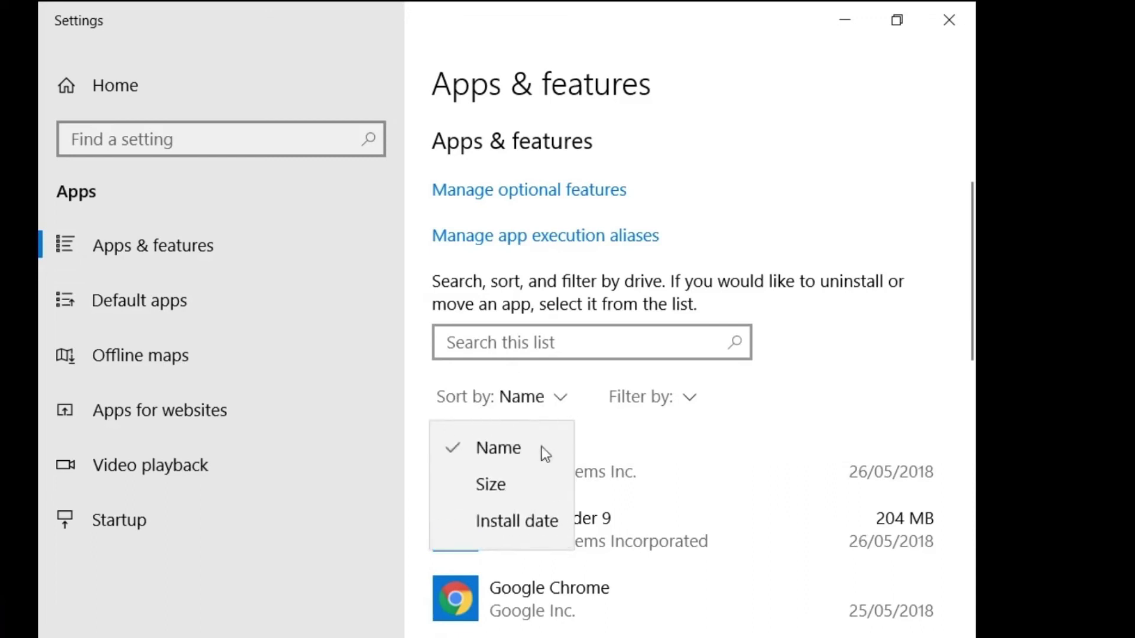
click(536, 529)
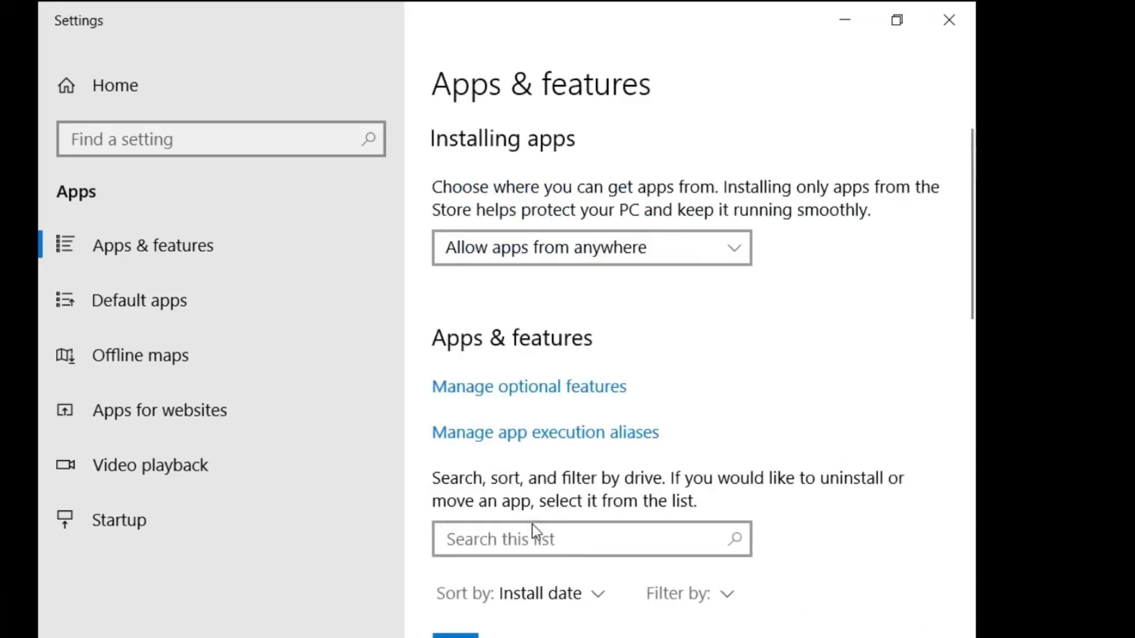
scroll(836, 421, down, 3)
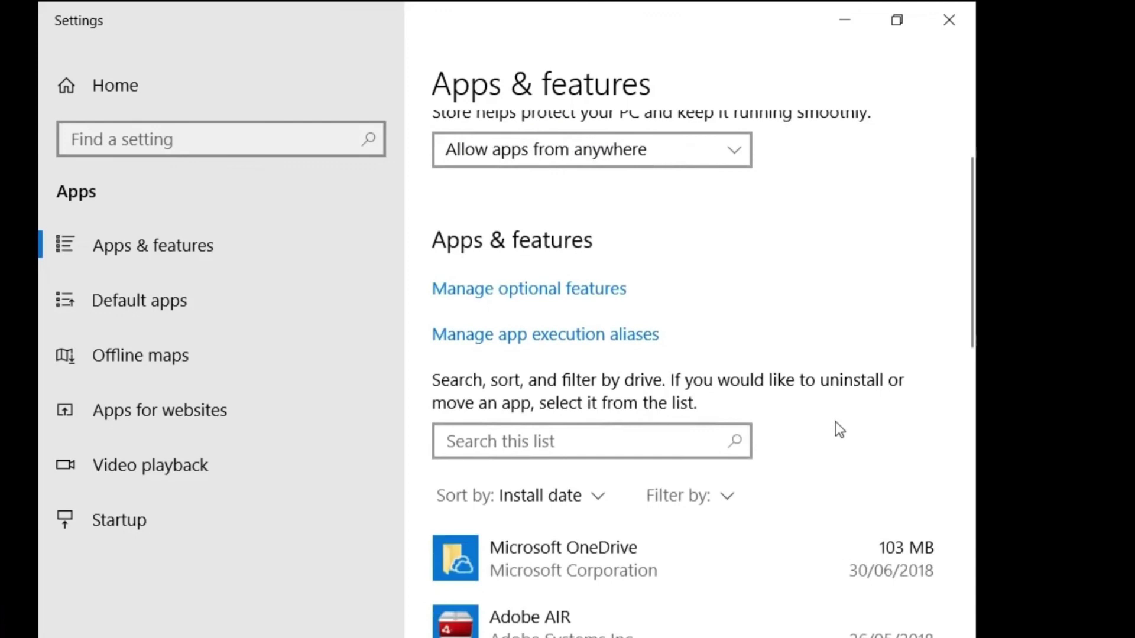
scroll(826, 424, down, 2)
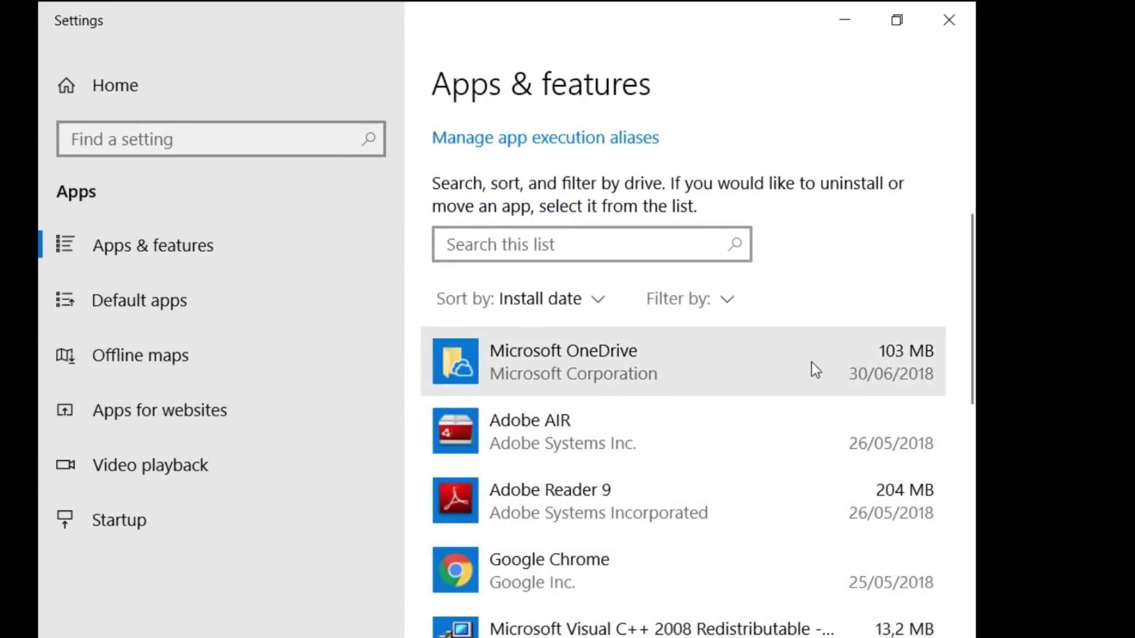
- Select Adobe AIR in the list to show its options
click(828, 437)
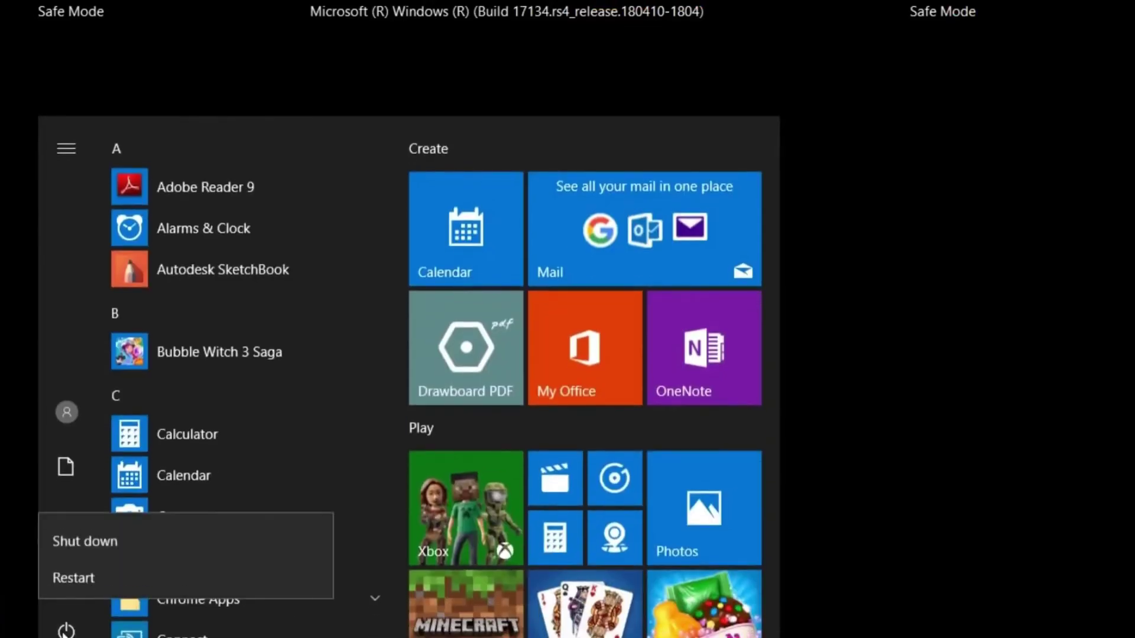
- Restart the computer to leave Safe Mode
click(111, 566)
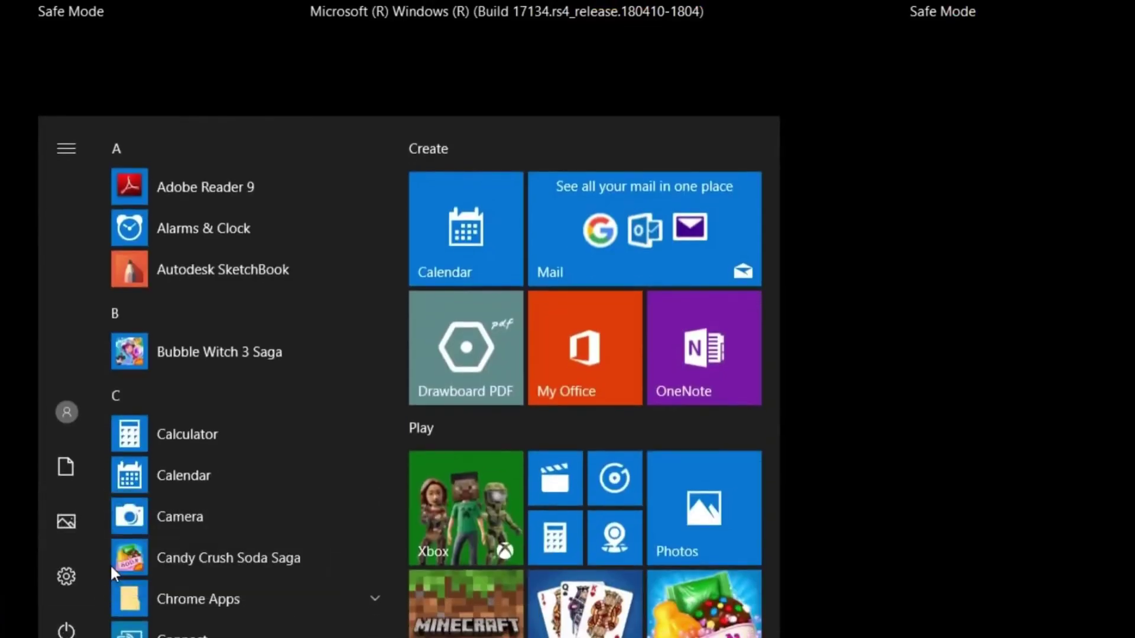